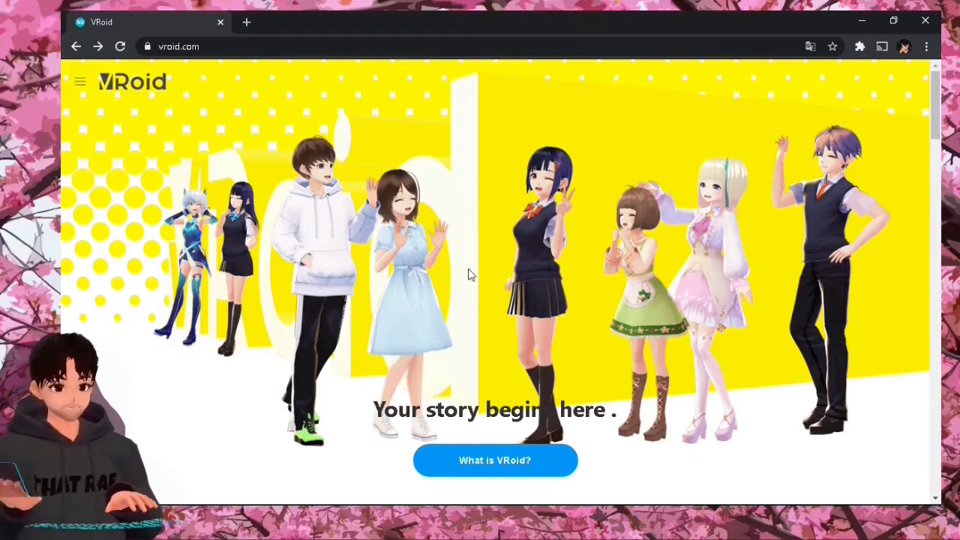
Step: Find the VRoid Studio section on vroid.com and open its details page
{"action": "scroll", "coordinate": [253, 396], "scroll_direction": "down", "scroll_amount": 2}
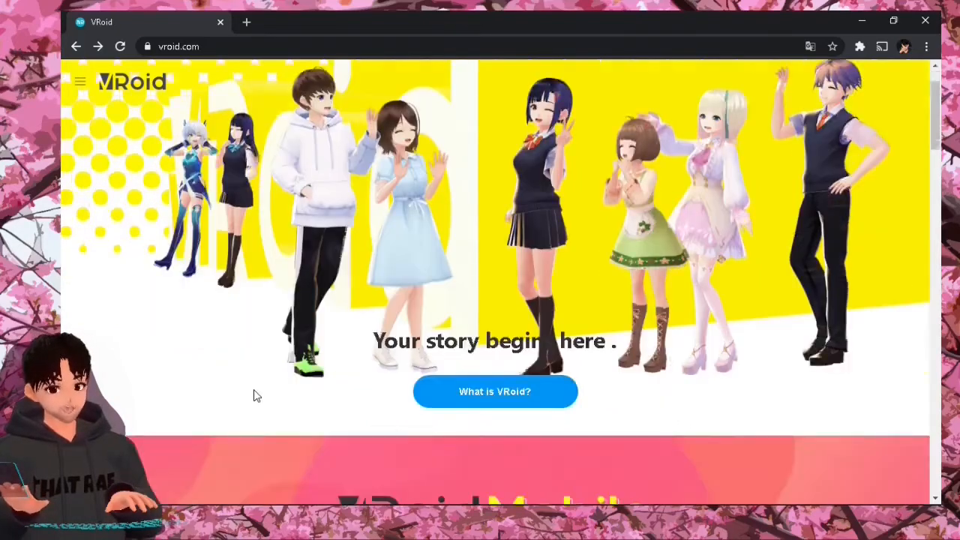
{"action": "scroll", "coordinate": [254, 396], "scroll_direction": "down", "scroll_amount": 8}
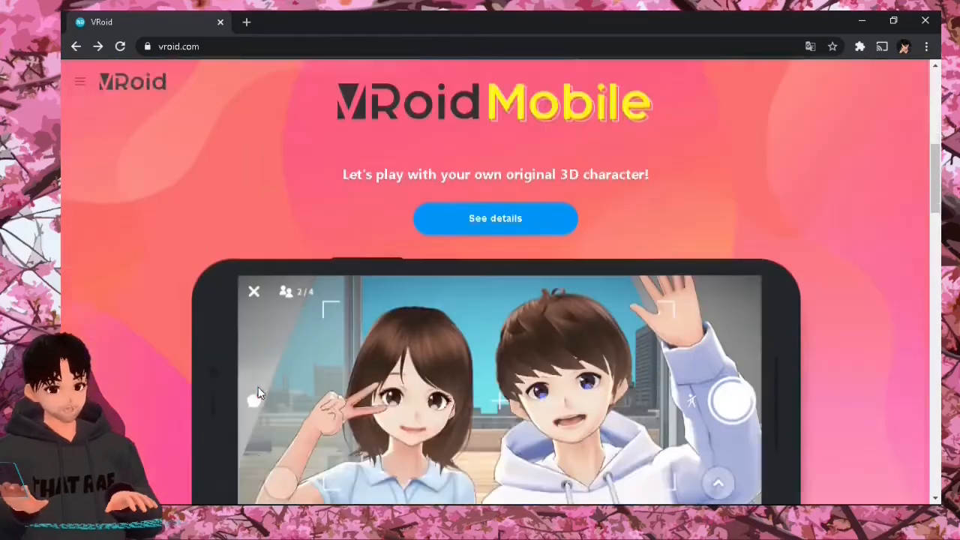
{"action": "scroll", "coordinate": [259, 392], "scroll_direction": "down", "scroll_amount": 3}
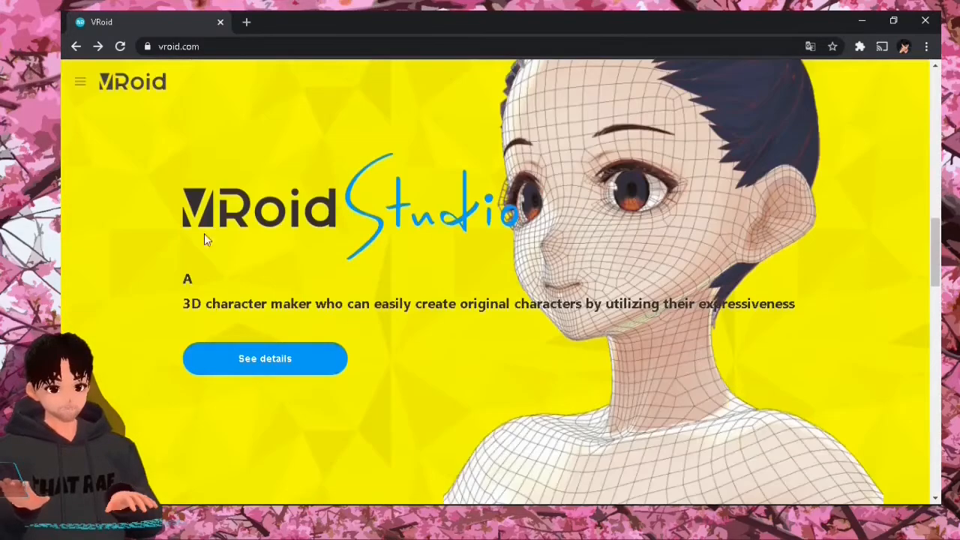
{"action": "left_click", "coordinate": [289, 365]}
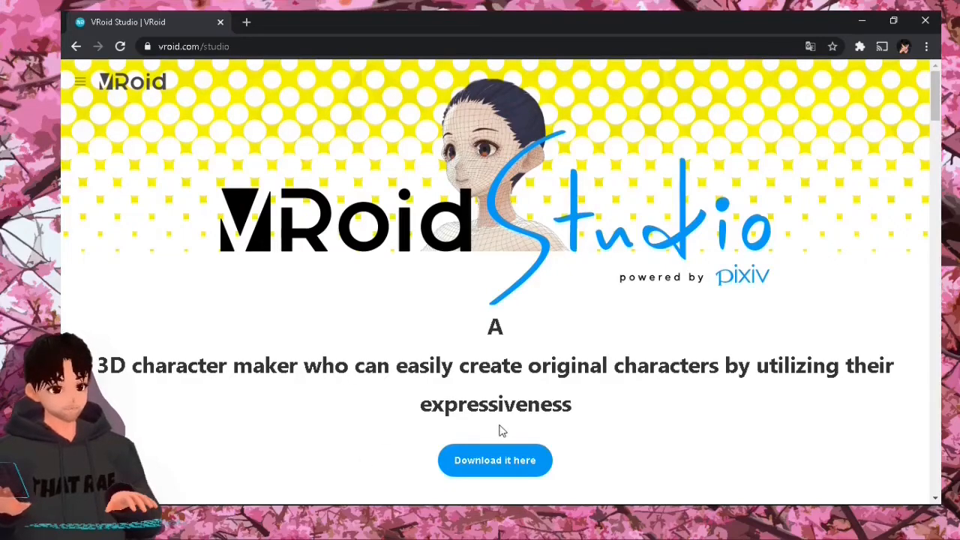
Step: Go to the VRoid Studio Beta v0.13.0 downloads and download the Windows 64bit version installer
{"action": "scroll", "coordinate": [489, 380], "scroll_direction": "down", "scroll_amount": 2}
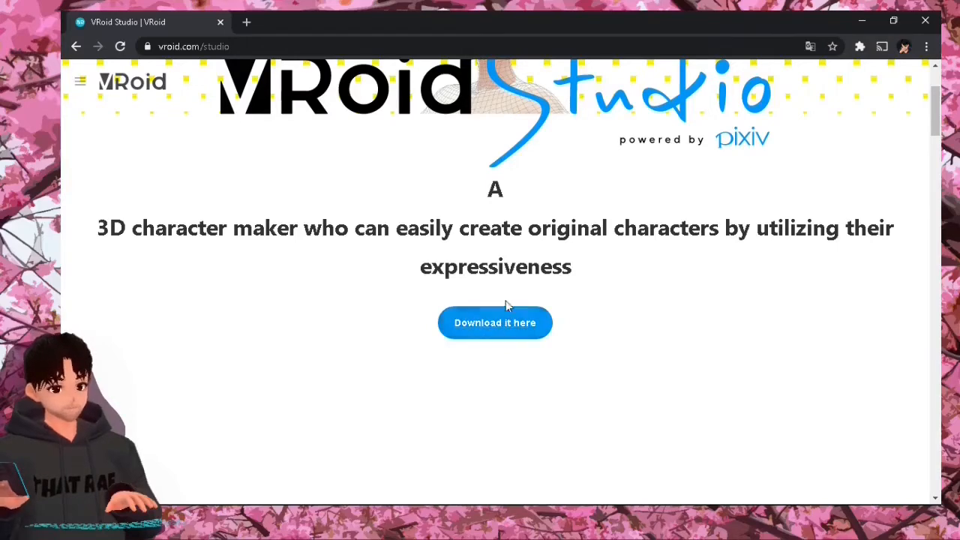
{"action": "left_click", "coordinate": [499, 327]}
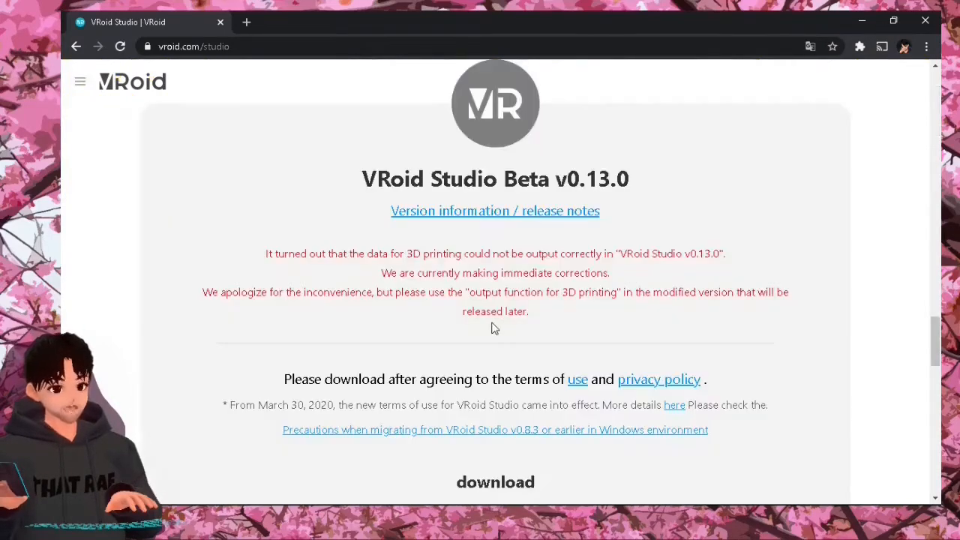
{"action": "scroll", "coordinate": [492, 328], "scroll_direction": "down", "scroll_amount": 4}
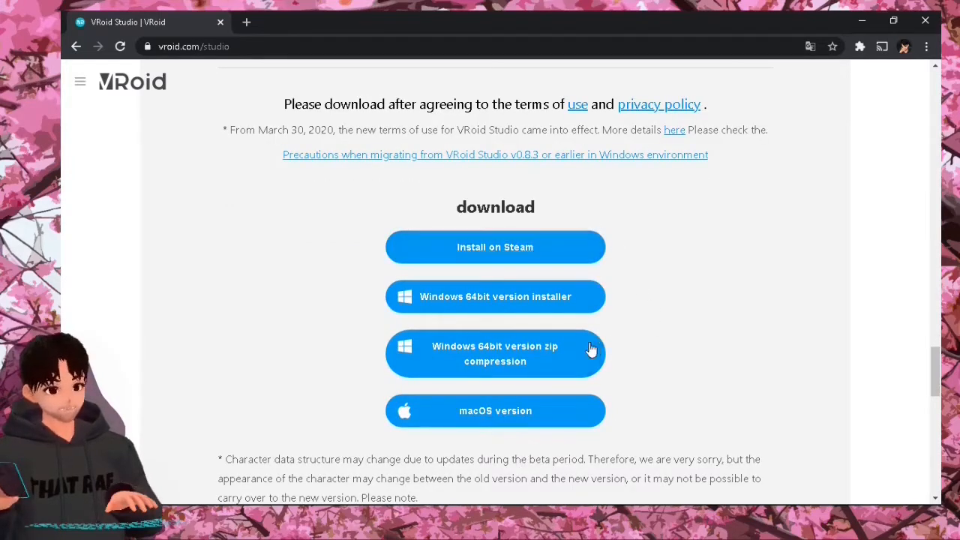
{"action": "left_click", "coordinate": [507, 305]}
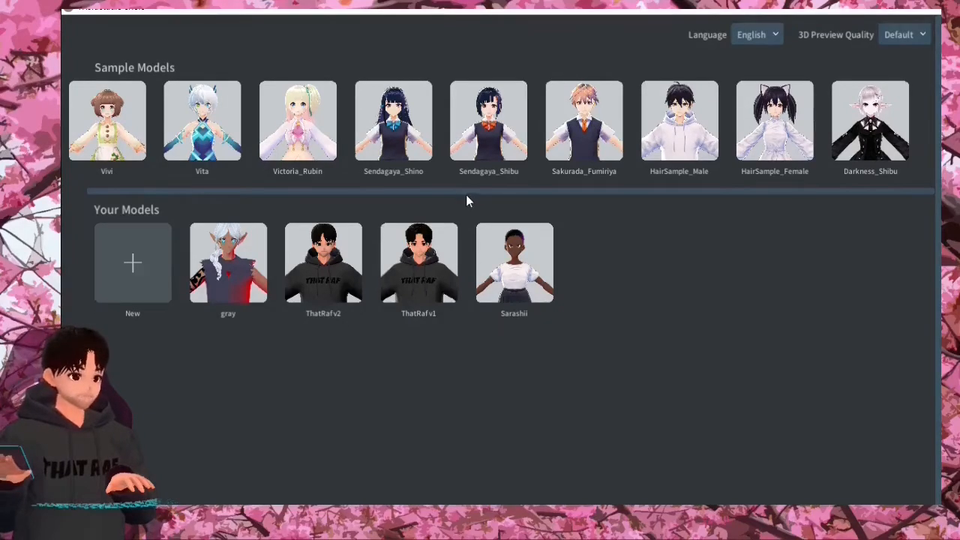
Step: In VRoid Studio, create a new model from the female model type
{"action": "left_click_drag", "start_coordinate": [465, 192], "coordinate": [402, 188]}
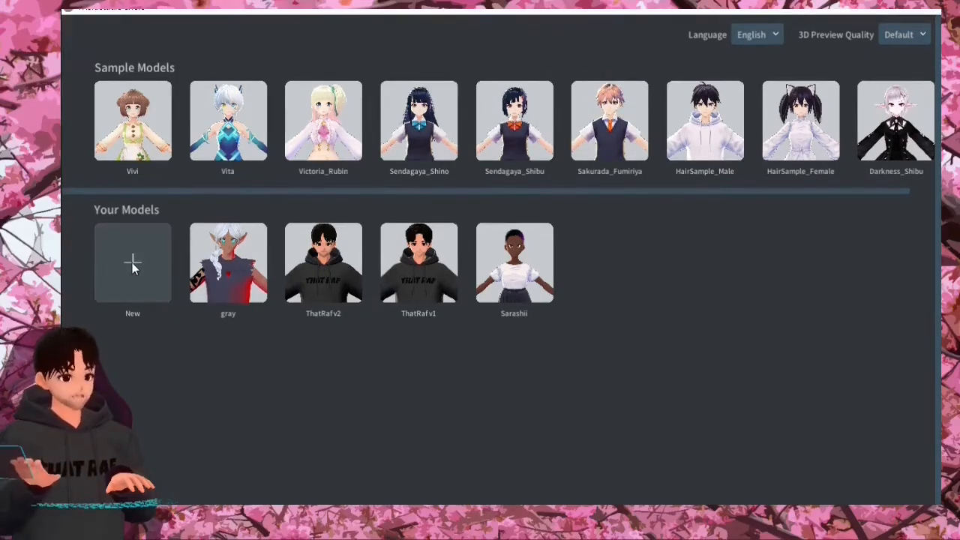
{"action": "left_click", "coordinate": [132, 262]}
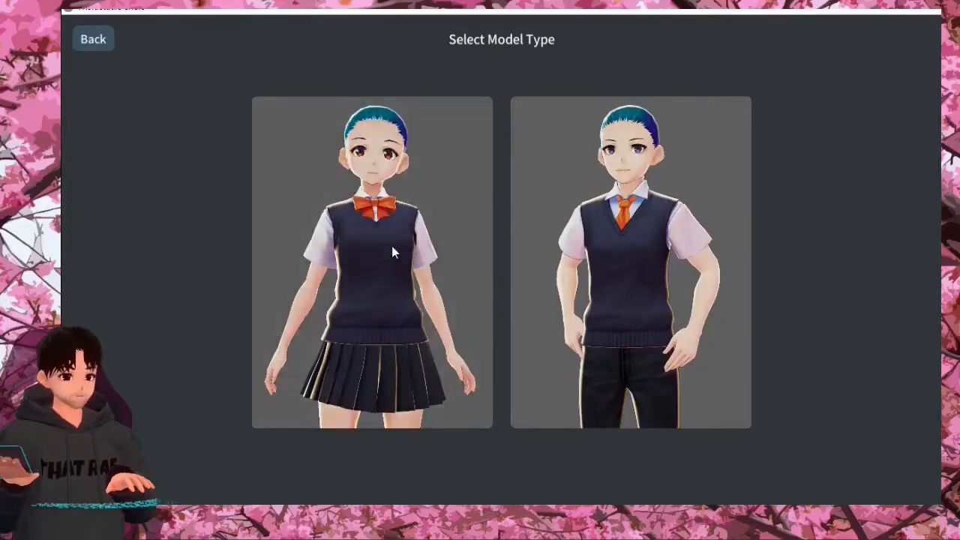
{"action": "left_click", "coordinate": [391, 246]}
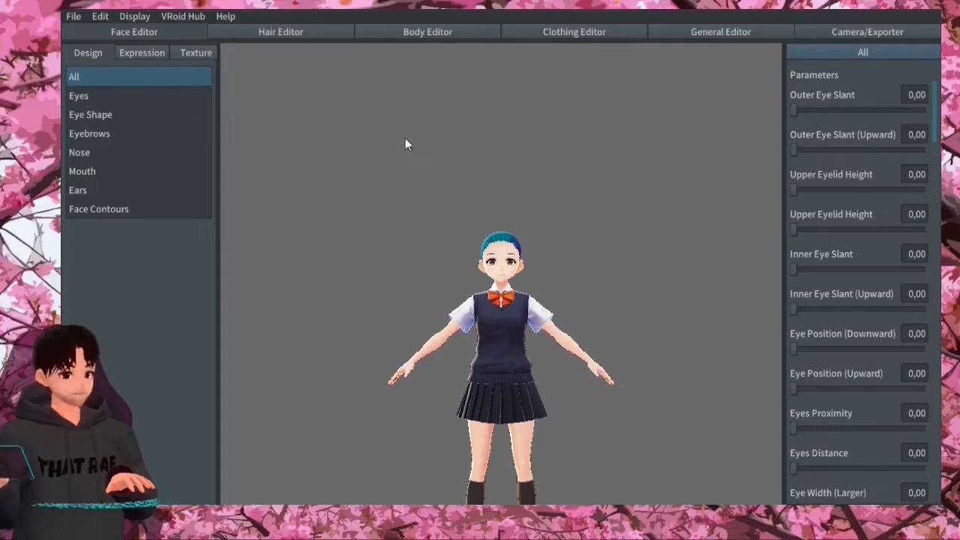
Step: Adjust the mouth of the face's NEUTRAL expression, changing its Default value and setting Smiling to 50
{"action": "left_click", "coordinate": [141, 53]}
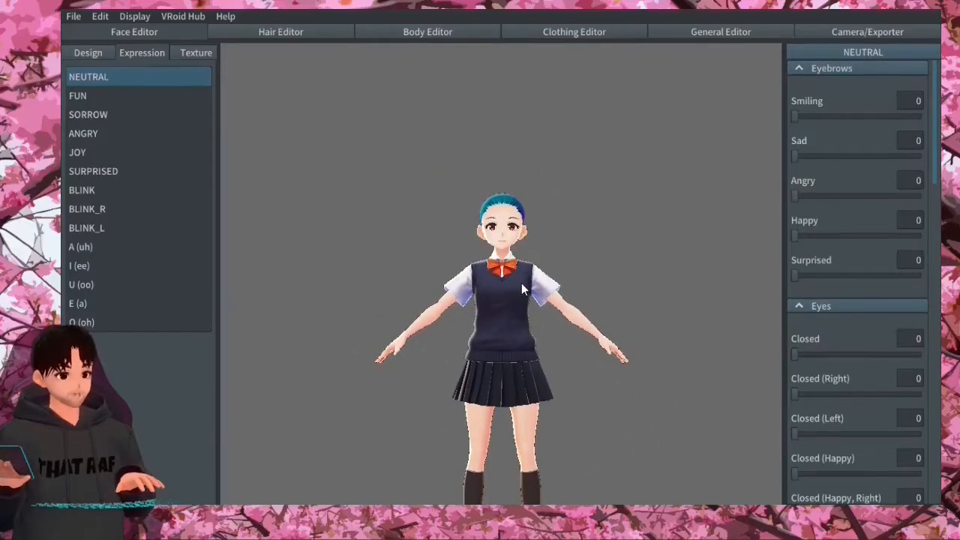
{"action": "mouse_move", "coordinate": [521, 283]}
{"action": "right_mouse_down"}
{"action": "mouse_move", "coordinate": [431, 285]}
{"action": "mouse_move", "coordinate": [519, 287]}
{"action": "right_mouse_up"}
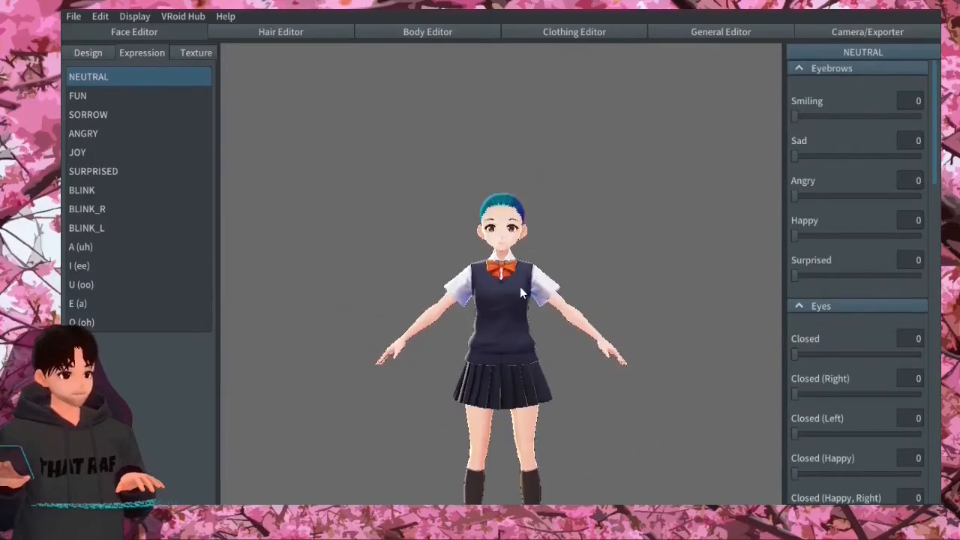
{"action": "scroll", "coordinate": [527, 300], "scroll_direction": "up", "scroll_amount": 5}
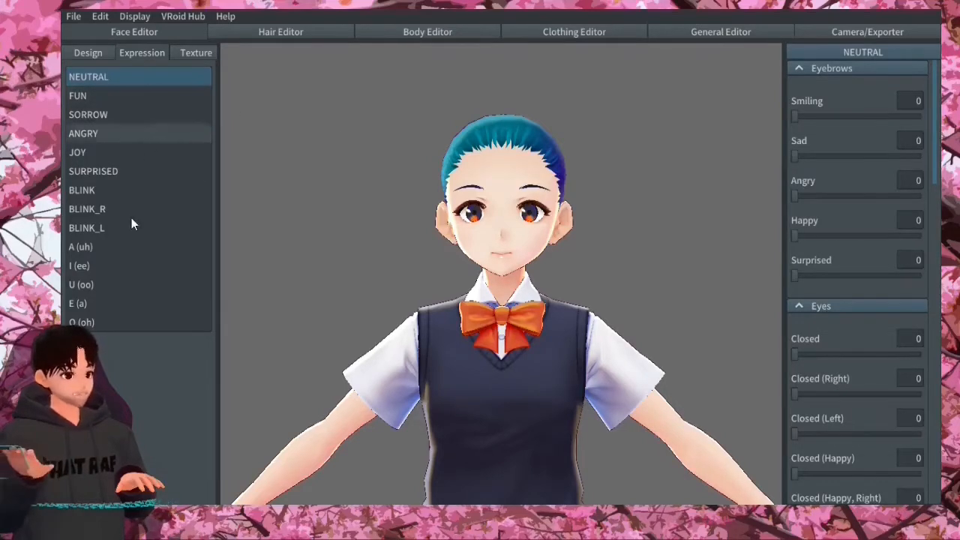
{"action": "left_click", "coordinate": [799, 68]}
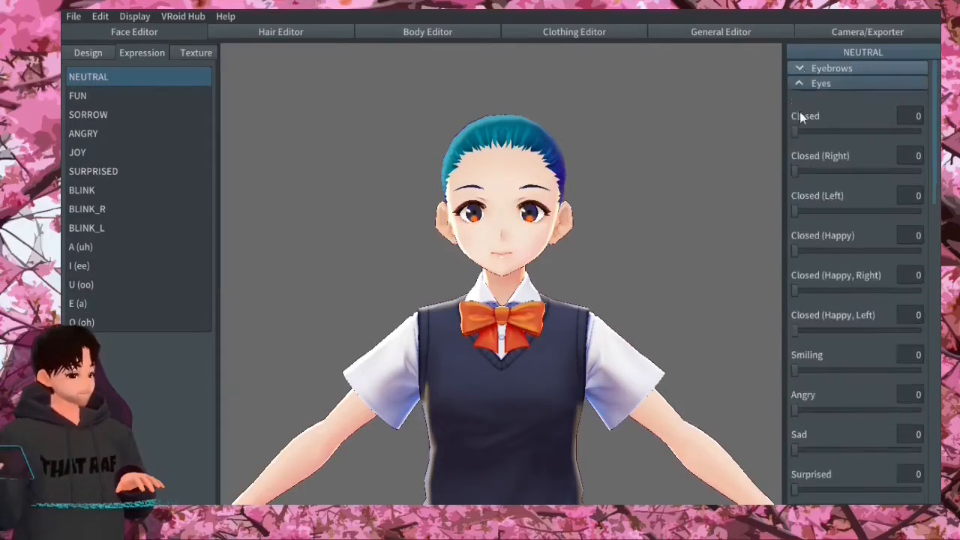
{"action": "left_click", "coordinate": [799, 84]}
{"action": "mouse_move", "coordinate": [794, 147]}
{"action": "left_mouse_down"}
{"action": "mouse_move", "coordinate": [940, 144]}
{"action": "mouse_move", "coordinate": [807, 145]}
{"action": "left_mouse_up"}
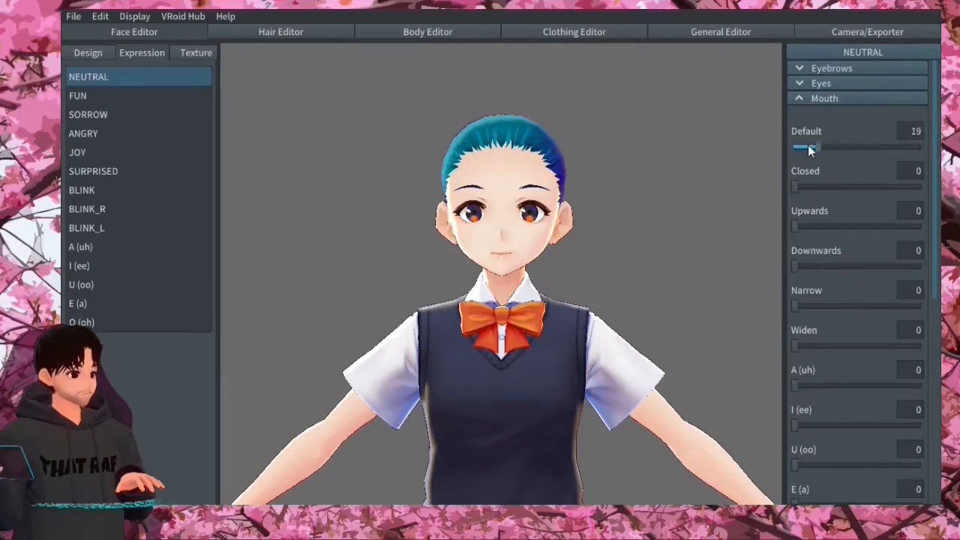
{"action": "scroll", "coordinate": [848, 235], "scroll_direction": "down", "scroll_amount": 5}
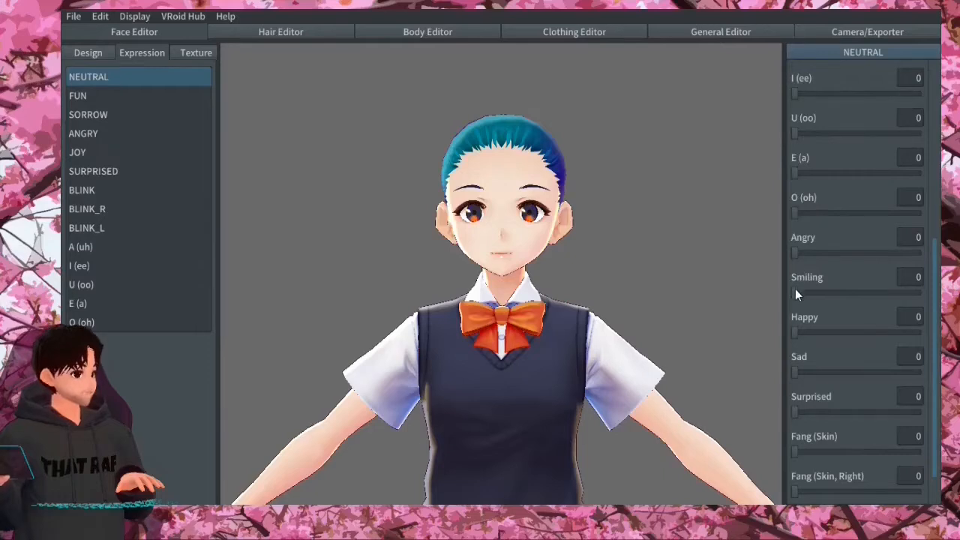
{"action": "left_click_drag", "start_coordinate": [795, 292], "coordinate": [861, 296]}
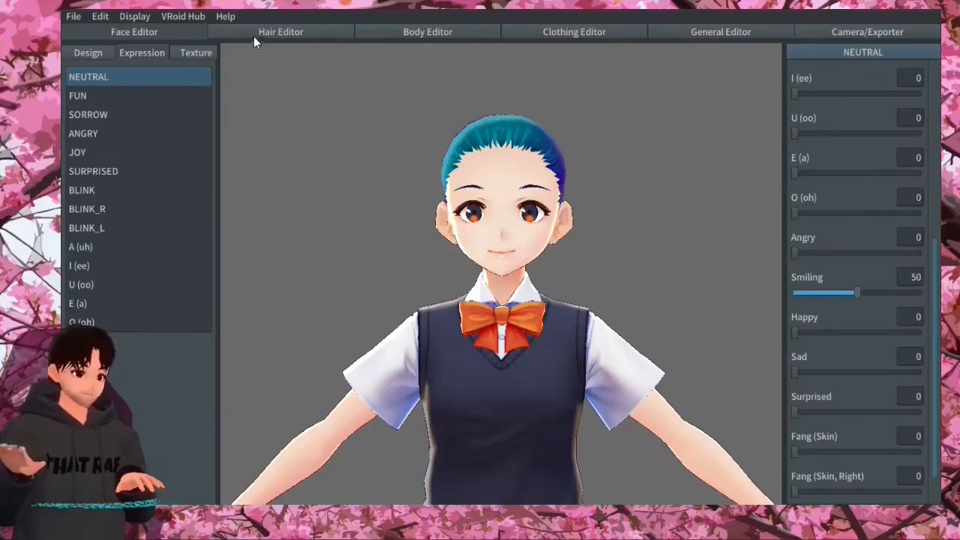
Step: Paint a short curved stroke on one iris of the Irises texture with brush colour FF0404 at opacity 61
{"action": "left_click", "coordinate": [198, 58]}
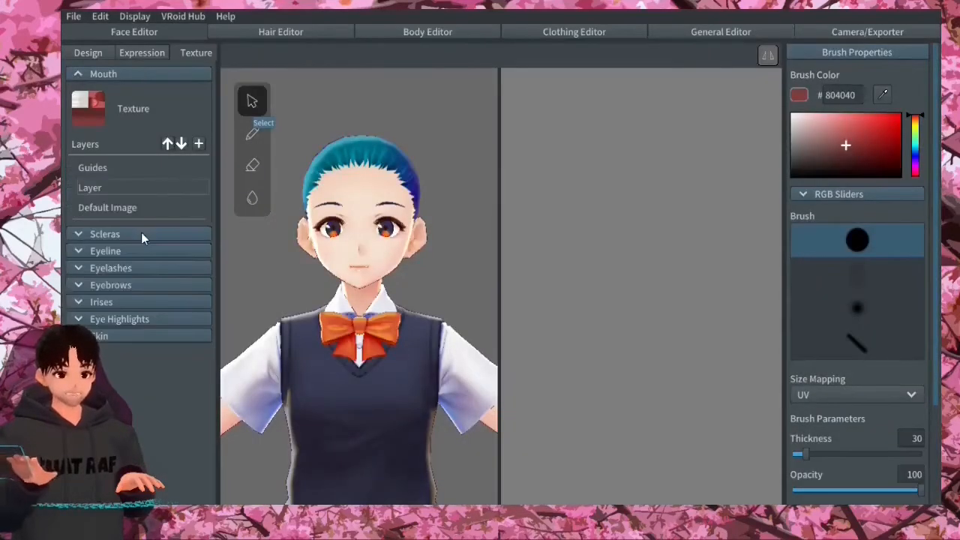
{"action": "left_click", "coordinate": [86, 303]}
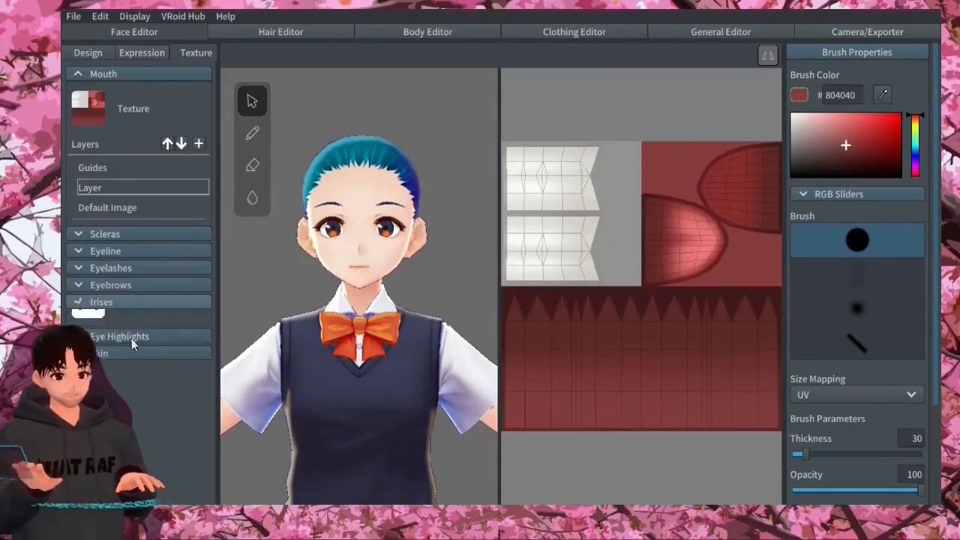
{"action": "left_click", "coordinate": [172, 434]}
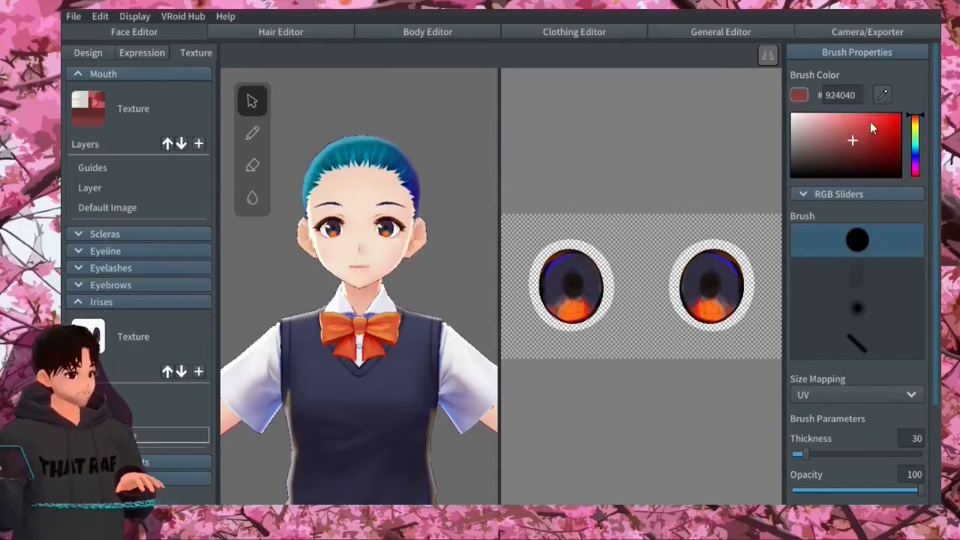
{"action": "left_click", "coordinate": [898, 113]}
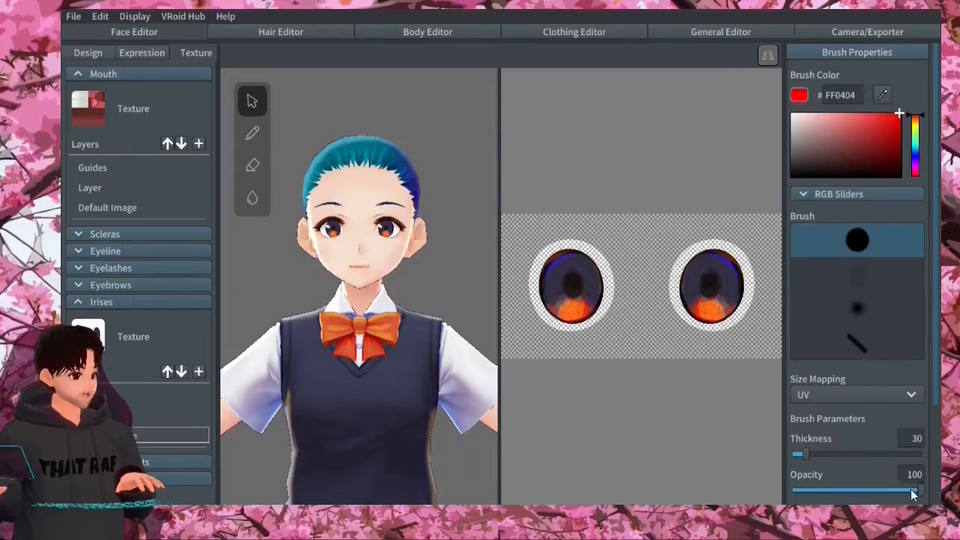
{"action": "left_click_drag", "start_coordinate": [919, 490], "coordinate": [870, 491]}
{"action": "left_click_drag", "start_coordinate": [726, 270], "coordinate": [732, 285]}
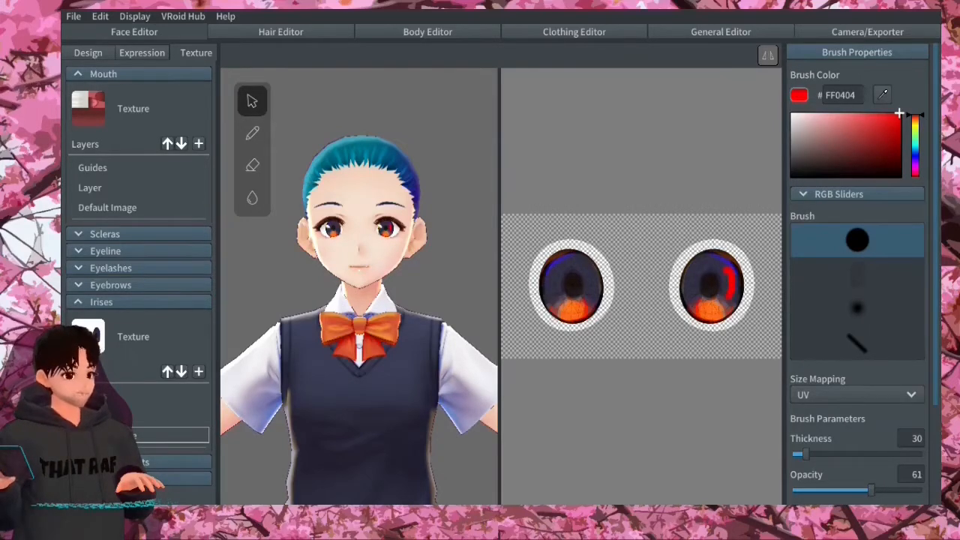
Step: Look at the import and export options of the iris texture layer
{"action": "right_click", "coordinate": [163, 433]}
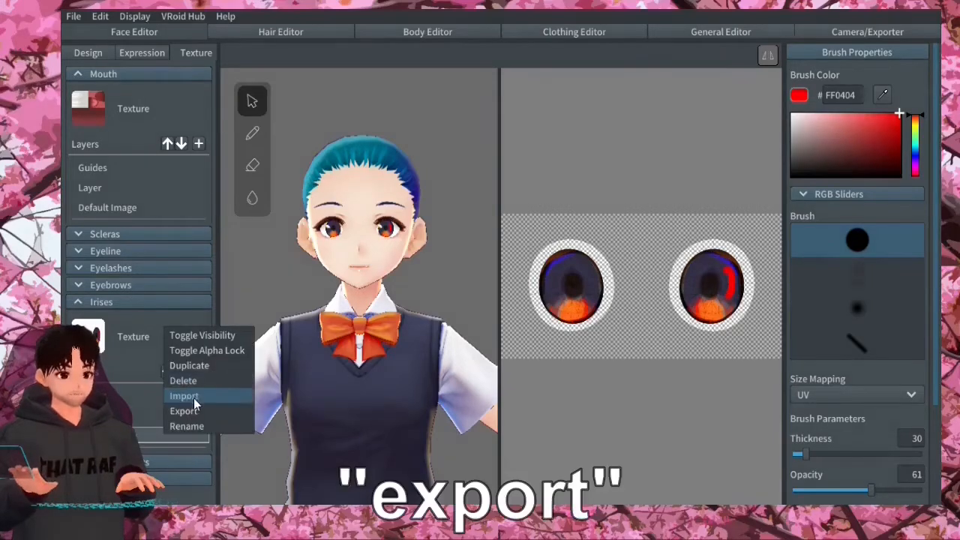
{"action": "left_click", "coordinate": [197, 397]}
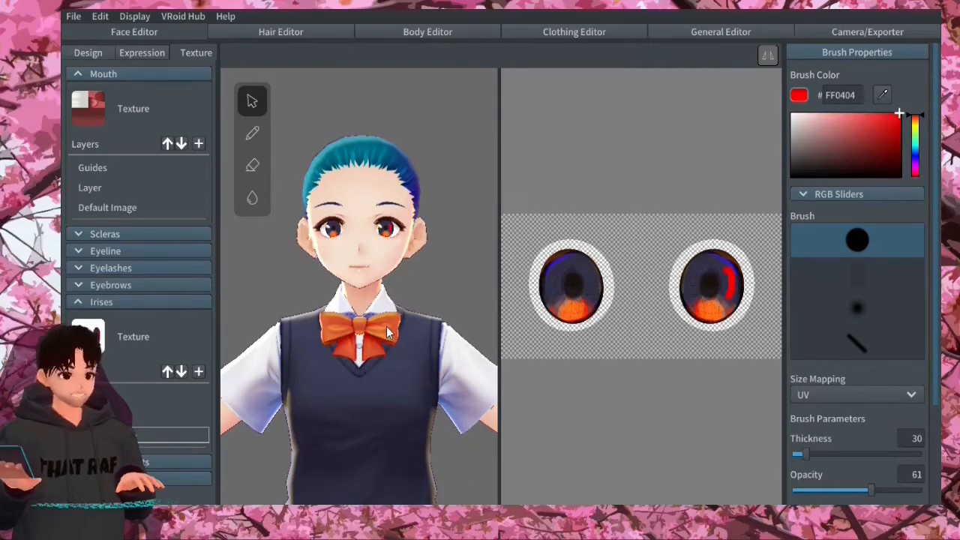
Step: Try adding a procedural hair group in the Hair Editor, and undo it
{"action": "left_click", "coordinate": [277, 32]}
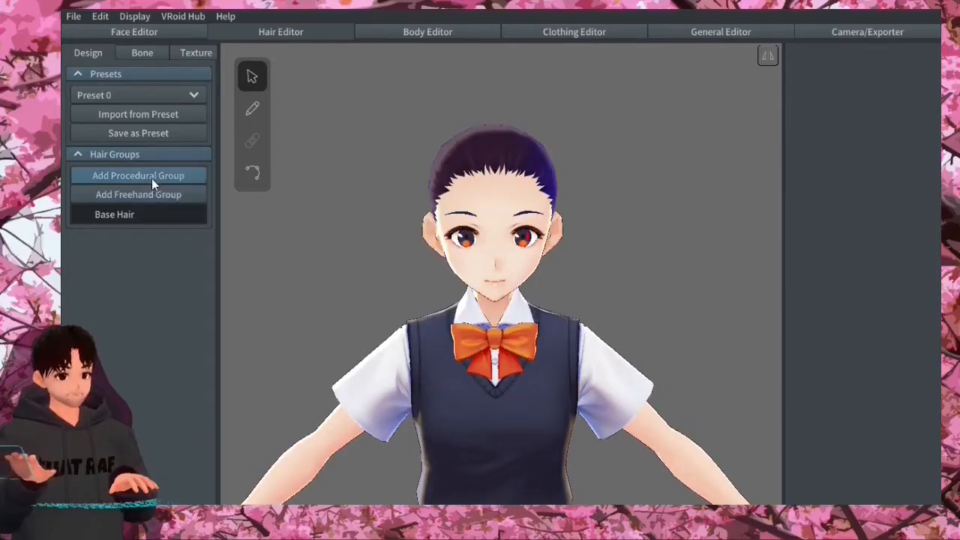
{"action": "left_click", "coordinate": [151, 178]}
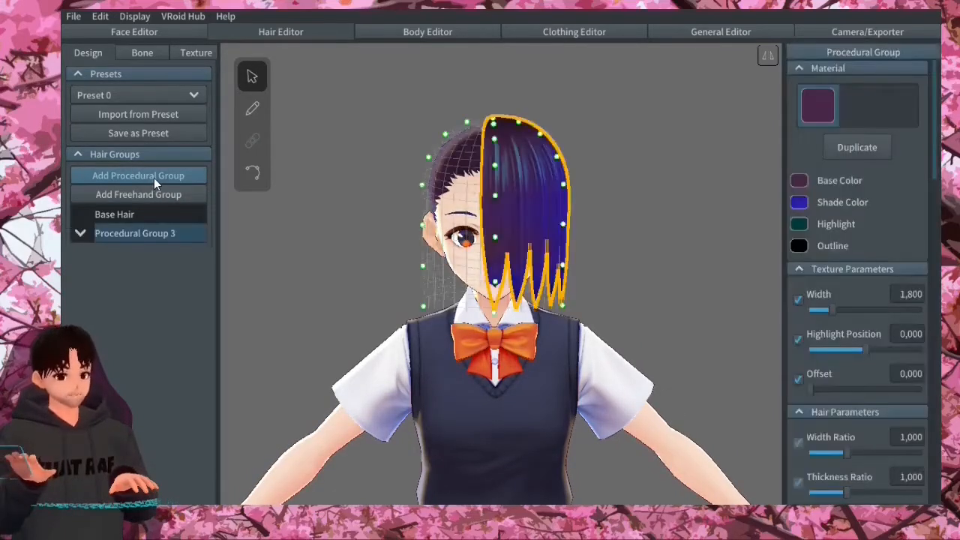
{"action": "key", "text": "ctrl+z"}
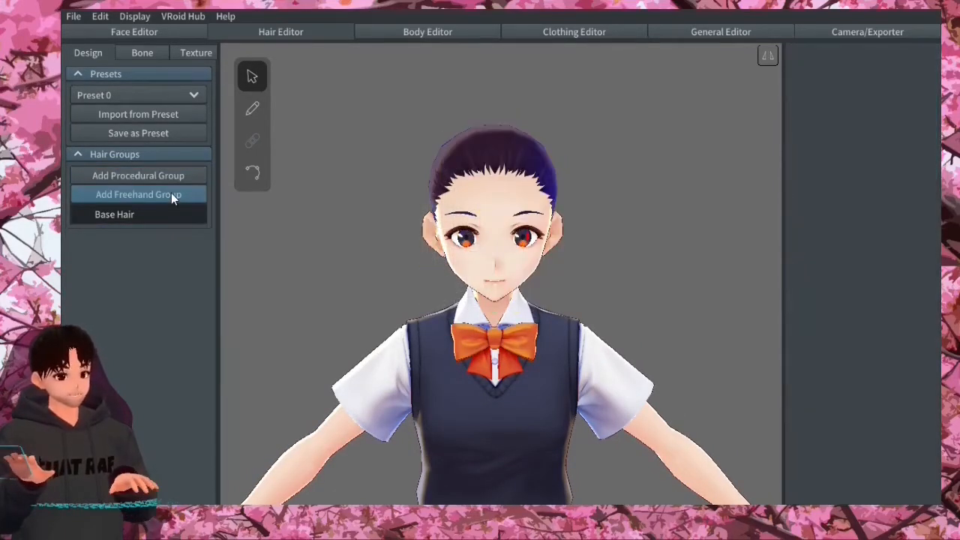
Step: Add a freehand hair group and draw a hair strand with the Brush from the crown down over the forehead
{"action": "left_click", "coordinate": [171, 196]}
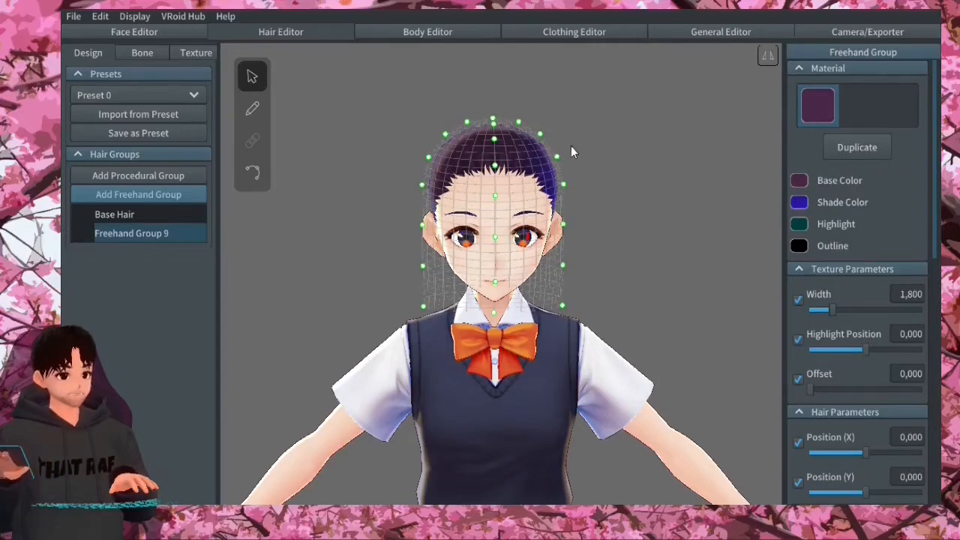
{"action": "right_click_drag", "start_coordinate": [596, 165], "coordinate": [517, 201]}
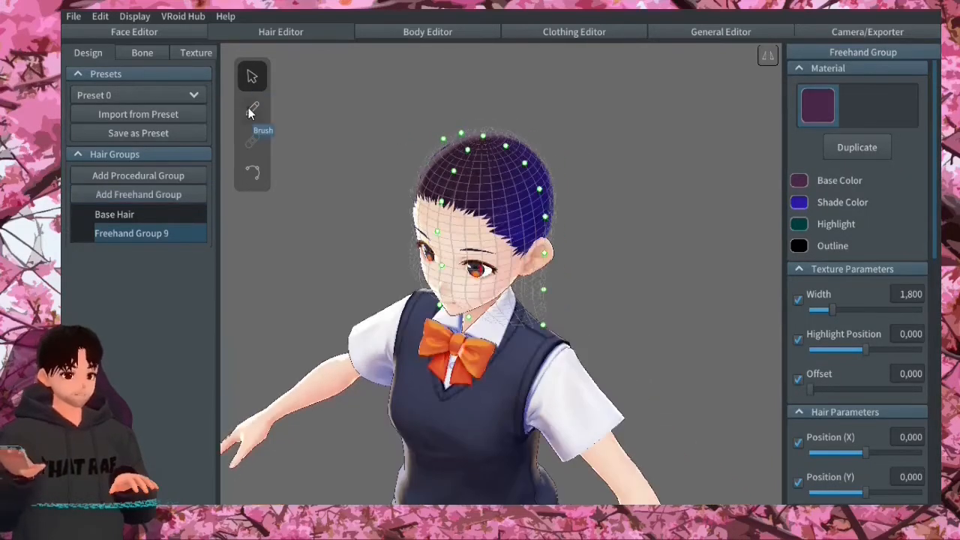
{"action": "left_click", "coordinate": [252, 111]}
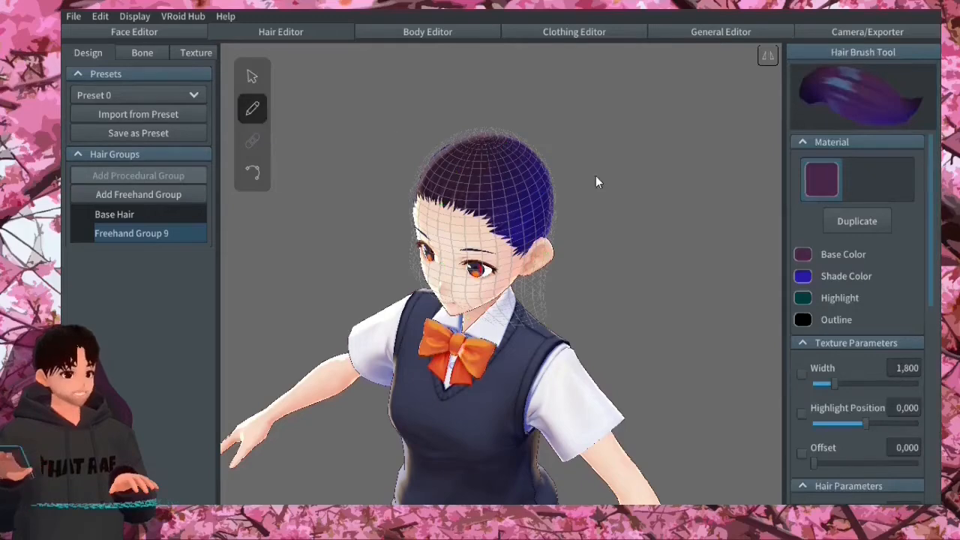
{"action": "right_click_drag", "start_coordinate": [596, 178], "coordinate": [653, 178]}
{"action": "right_click_drag", "start_coordinate": [476, 136], "coordinate": [502, 178]}
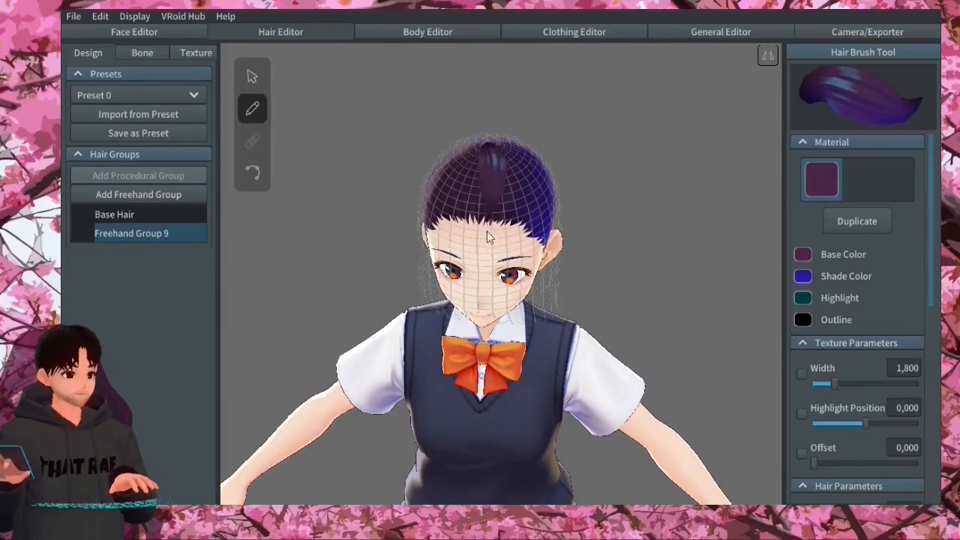
{"action": "left_click_drag", "start_coordinate": [491, 255], "coordinate": [500, 293]}
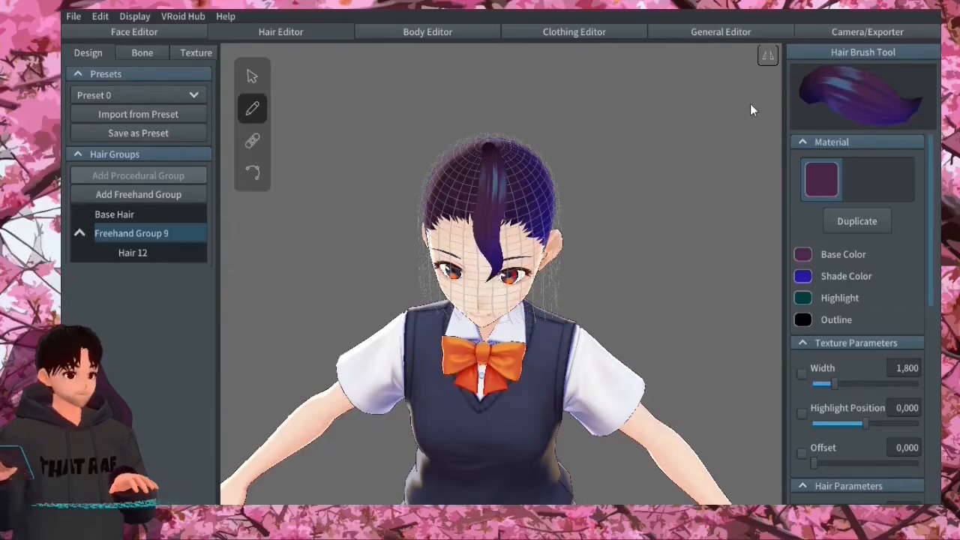
Step: Turn on Mirror and draw a hair strand with the Brush from the crown down the side of the head toward the ear
{"action": "right_click_drag", "start_coordinate": [752, 110], "coordinate": [766, 69]}
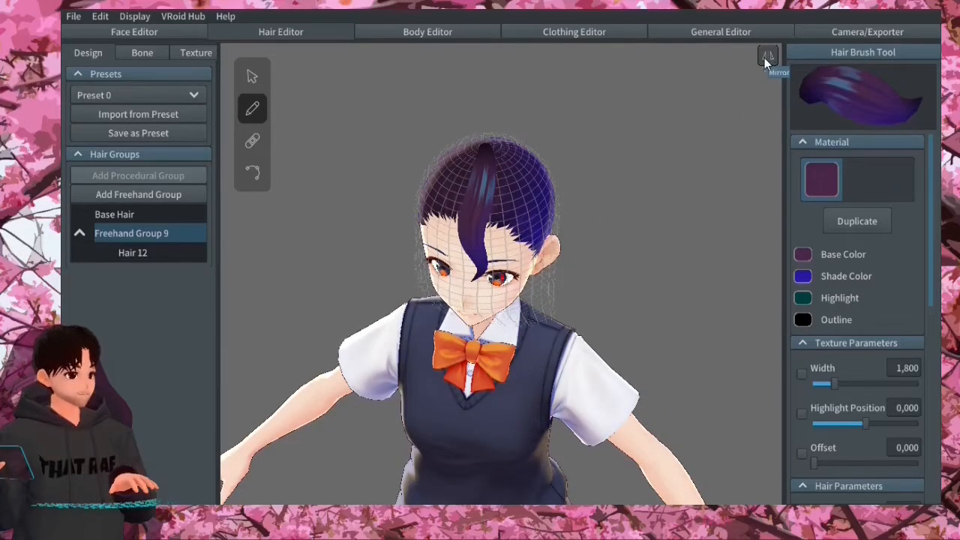
{"action": "right_click_drag", "start_coordinate": [520, 168], "coordinate": [483, 182]}
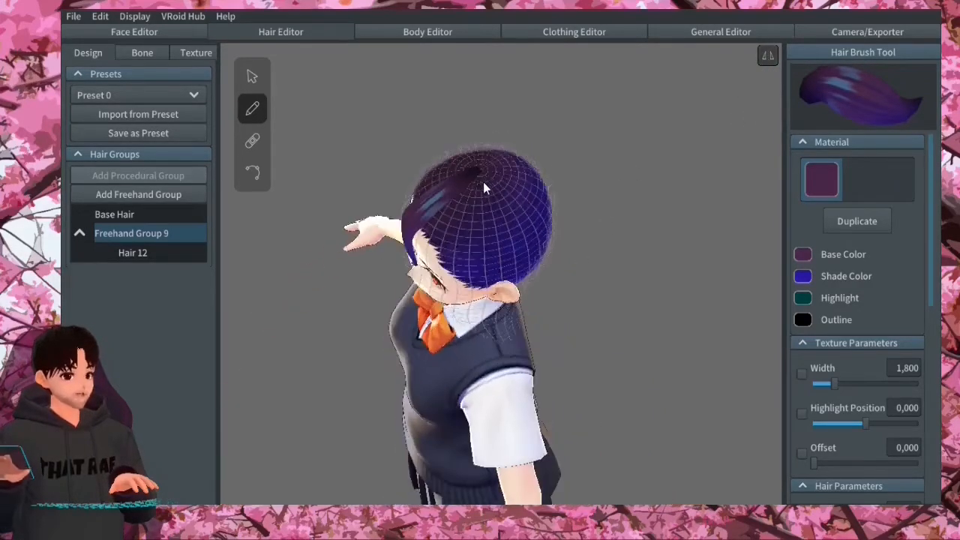
{"action": "mouse_move", "coordinate": [476, 168]}
{"action": "left_mouse_down"}
{"action": "mouse_move", "coordinate": [440, 215]}
{"action": "mouse_move", "coordinate": [477, 280]}
{"action": "mouse_move", "coordinate": [509, 286]}
{"action": "left_mouse_up"}
{"action": "right_click_drag", "start_coordinate": [495, 343], "coordinate": [581, 232]}
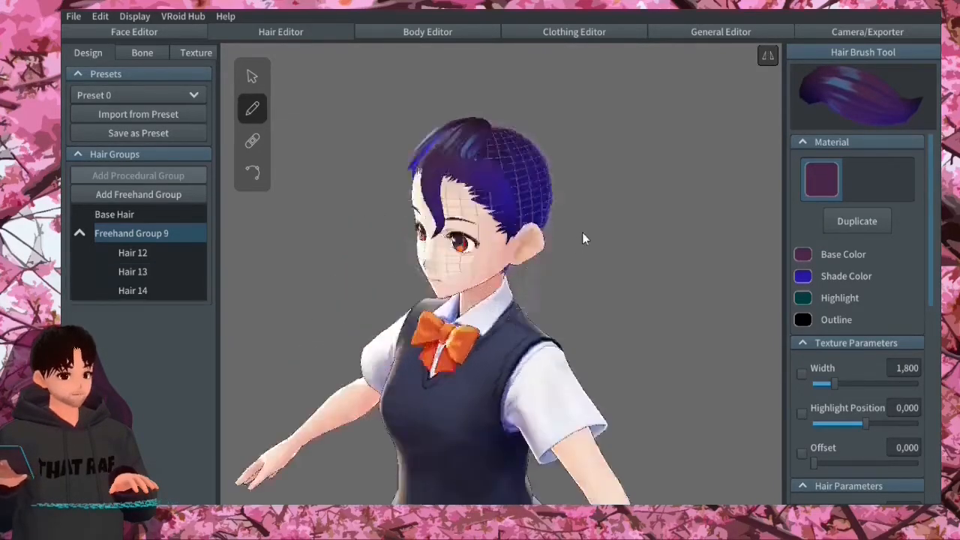
Step: Try out the hand size parameters of the avatar in the Body Editor
{"action": "left_click", "coordinate": [429, 33]}
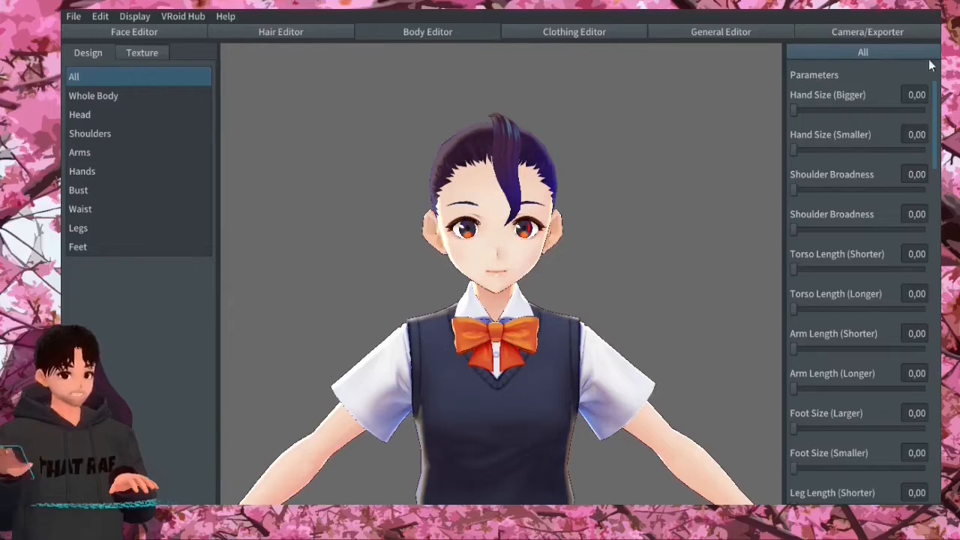
{"action": "scroll", "coordinate": [673, 266], "scroll_direction": "down", "scroll_amount": 5}
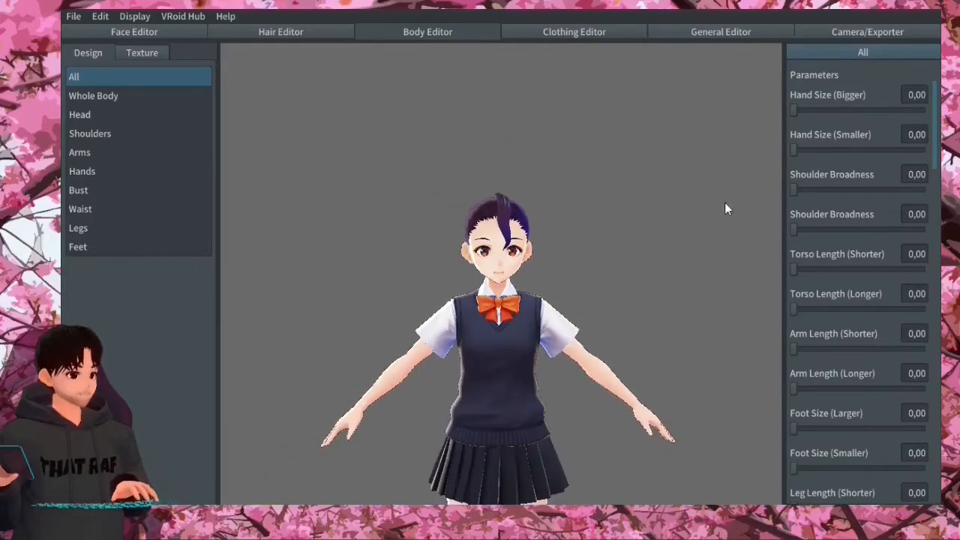
{"action": "mouse_move", "coordinate": [794, 110]}
{"action": "left_mouse_down"}
{"action": "mouse_move", "coordinate": [922, 110]}
{"action": "mouse_move", "coordinate": [792, 110]}
{"action": "left_mouse_up"}
{"action": "left_click_drag", "start_coordinate": [816, 153], "coordinate": [930, 154]}
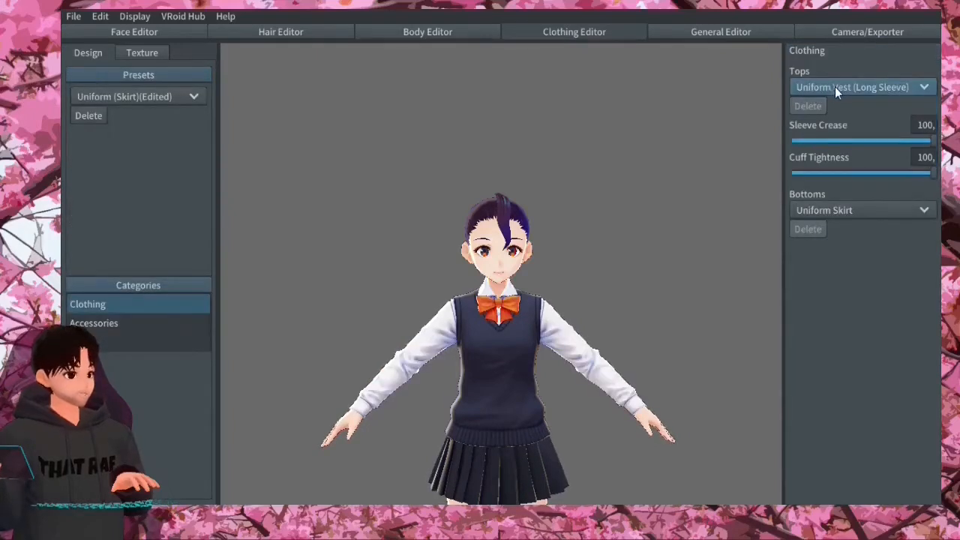
Step: Dress the avatar in the T-Shirt top and set the Neck accessory to None
{"action": "left_click", "coordinate": [838, 86]}
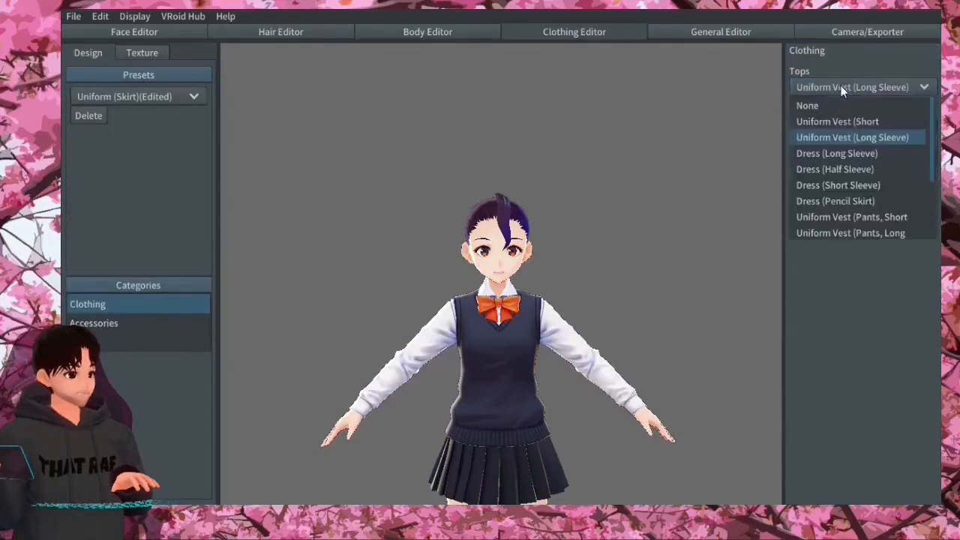
{"action": "scroll", "coordinate": [857, 170], "scroll_direction": "down", "scroll_amount": 2}
{"action": "left_click", "coordinate": [855, 168]}
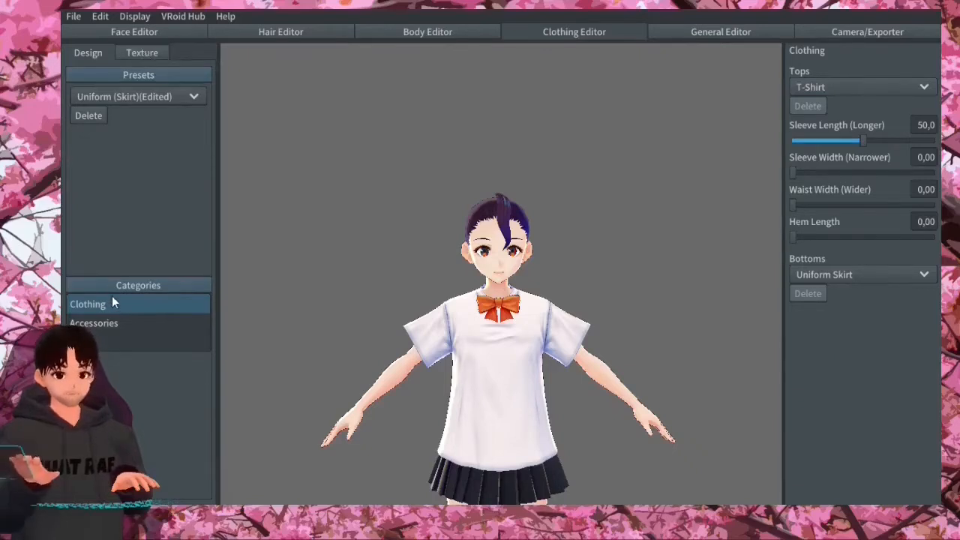
{"action": "left_click", "coordinate": [111, 324]}
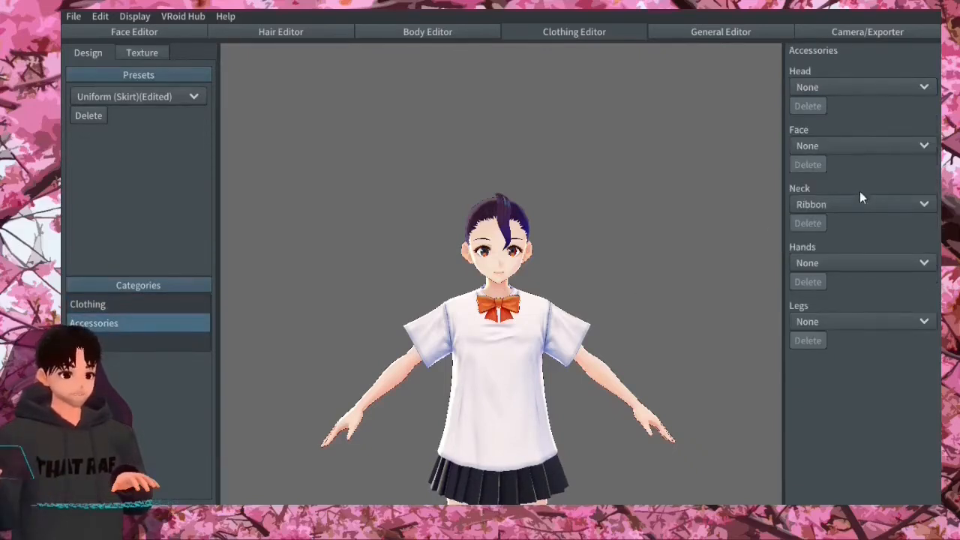
{"action": "left_click", "coordinate": [896, 206]}
{"action": "left_click", "coordinate": [838, 225]}
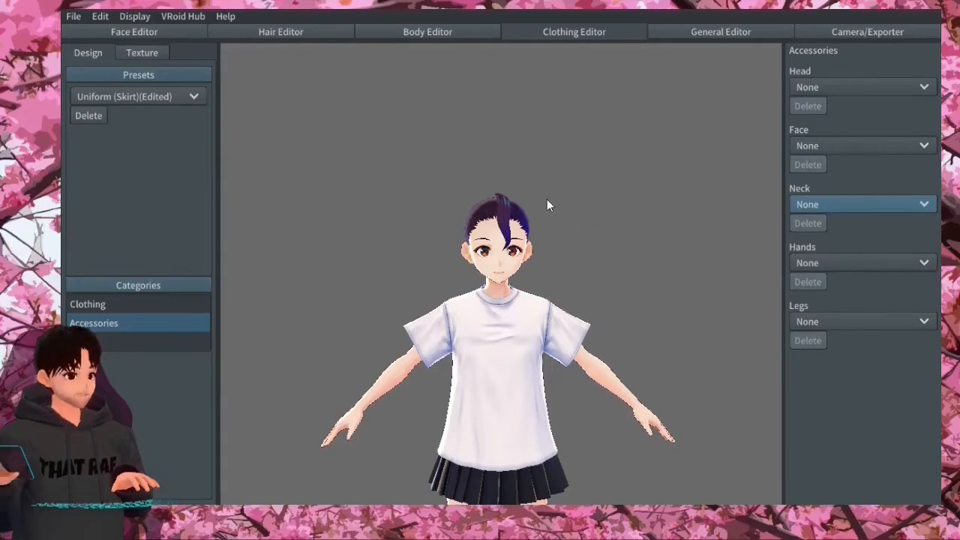
Step: Erase both sleeves, front and back, from the T-shirt texture's Default Image layer with the Eraser at thickness 141 and opacity 100, then reduce the thickness
{"action": "left_click", "coordinate": [143, 53]}
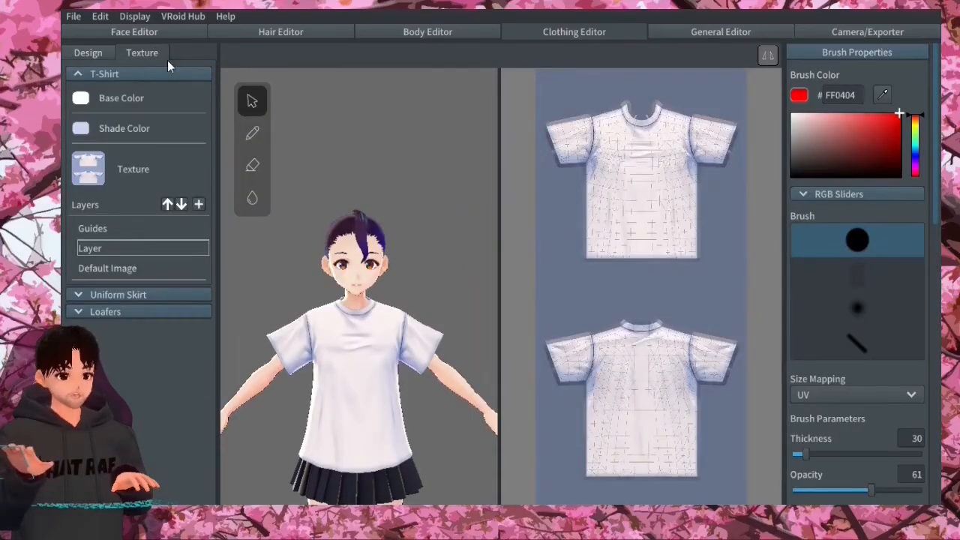
{"action": "left_click", "coordinate": [173, 269]}
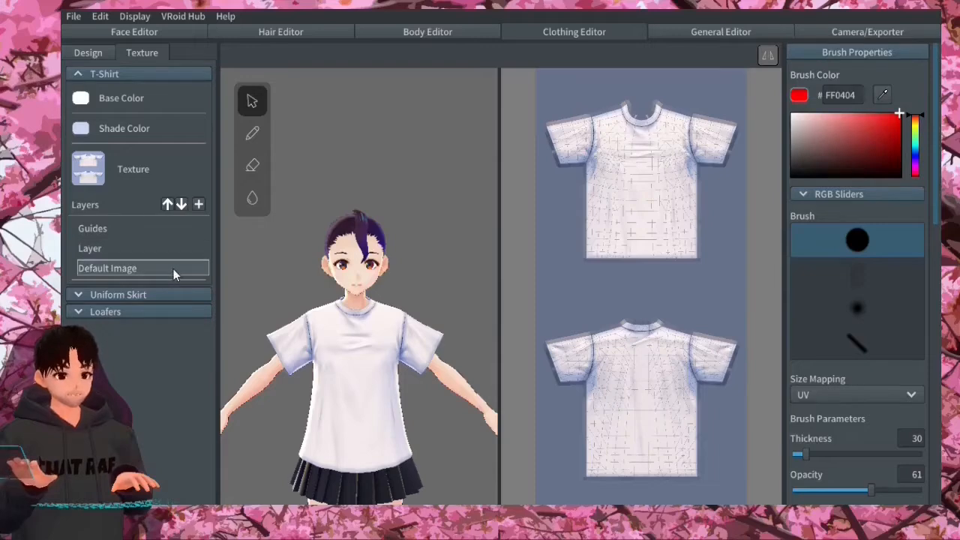
{"action": "left_click", "coordinate": [252, 165]}
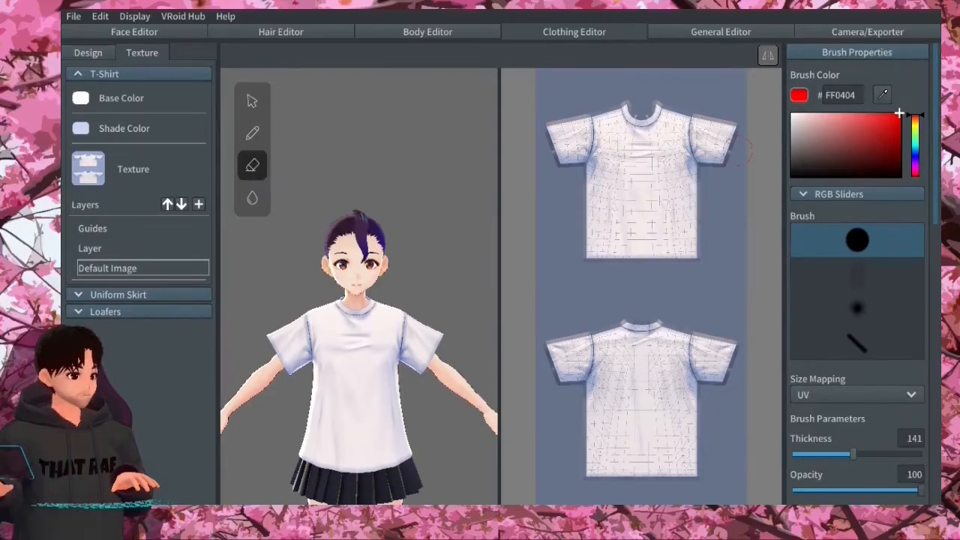
{"action": "mouse_move", "coordinate": [731, 124]}
{"action": "left_mouse_down"}
{"action": "mouse_move", "coordinate": [721, 169]}
{"action": "mouse_move", "coordinate": [723, 123]}
{"action": "mouse_move", "coordinate": [707, 144]}
{"action": "mouse_move", "coordinate": [699, 121]}
{"action": "left_mouse_up"}
{"action": "mouse_move", "coordinate": [727, 360]}
{"action": "left_mouse_down"}
{"action": "mouse_move", "coordinate": [721, 378]}
{"action": "mouse_move", "coordinate": [713, 344]}
{"action": "left_mouse_up"}
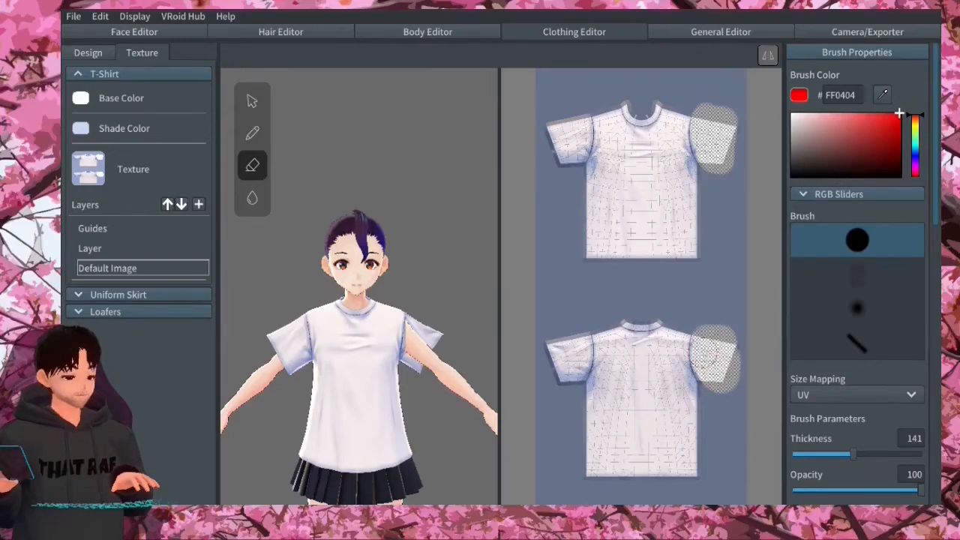
{"action": "right_click", "coordinate": [169, 267]}
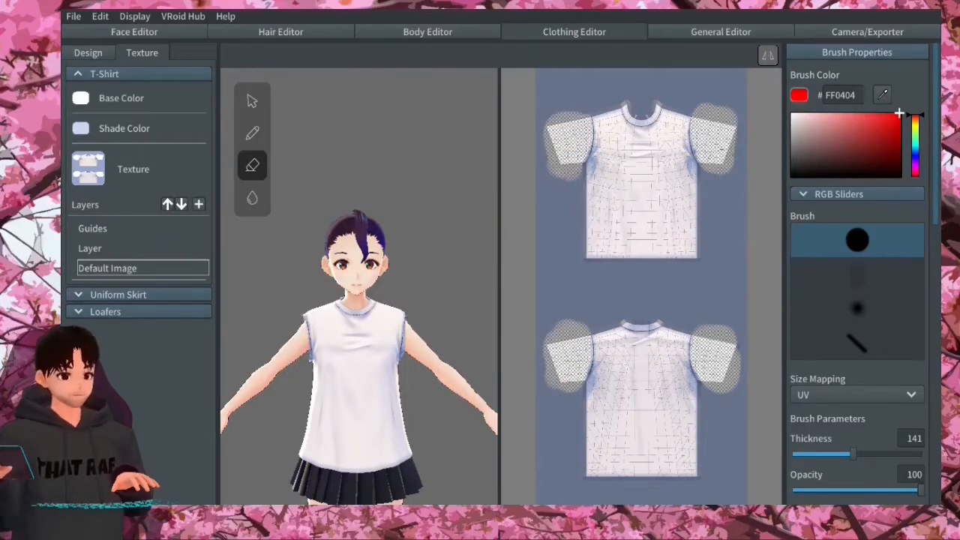
{"action": "left_click_drag", "start_coordinate": [852, 454], "coordinate": [802, 453]}
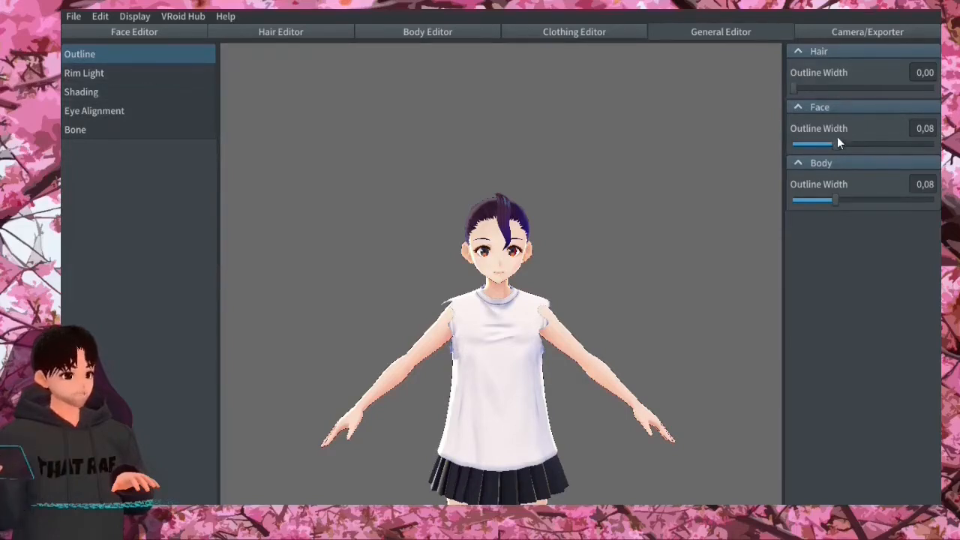
Step: Set the outline width of the body and face to 0,25 and raise the hair's outline width to its maximum
{"action": "left_click_drag", "start_coordinate": [836, 200], "coordinate": [933, 200]}
{"action": "left_click", "coordinate": [927, 144]}
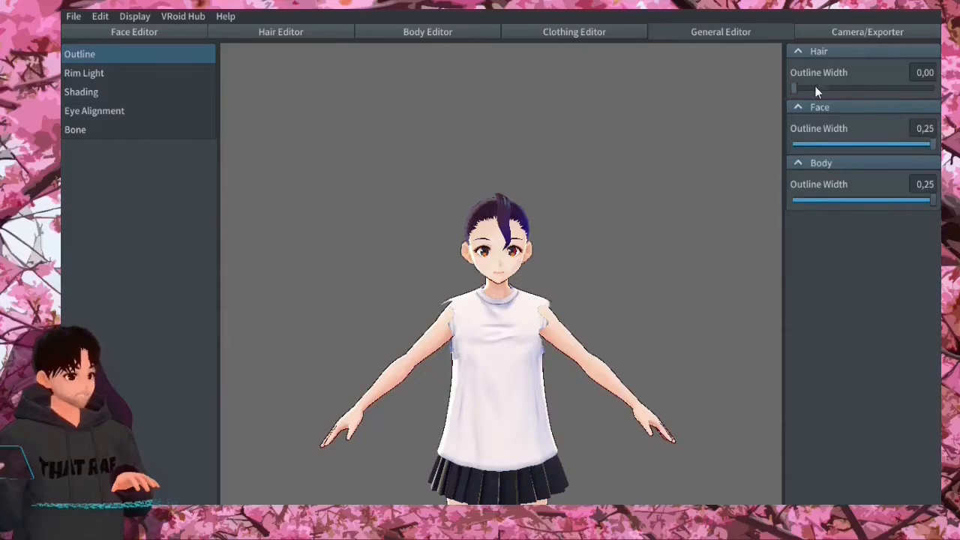
{"action": "left_click_drag", "start_coordinate": [816, 88], "coordinate": [933, 89]}
Step: Play the Standby 1 pose animation in the Camera/Exporter and stop it partway through
{"action": "left_click", "coordinate": [855, 33]}
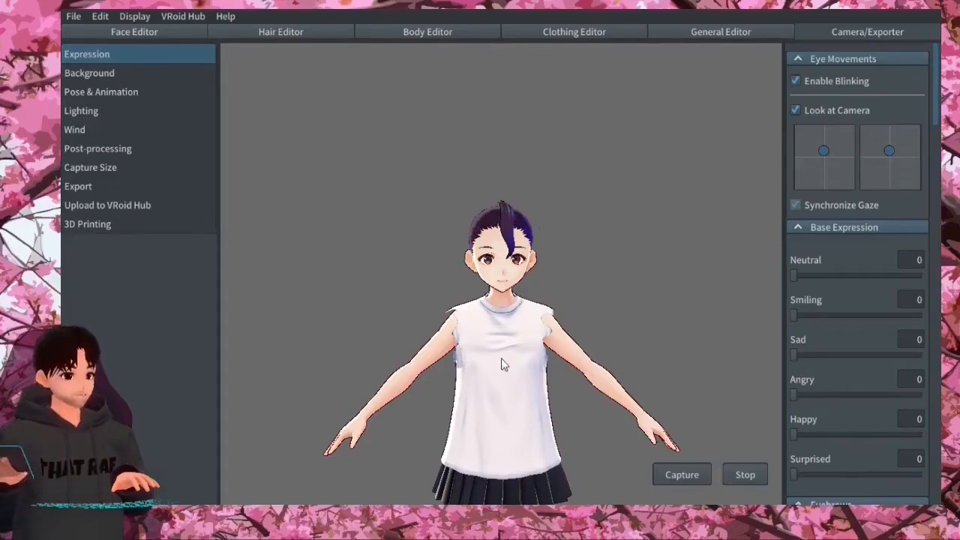
{"action": "left_click", "coordinate": [151, 93]}
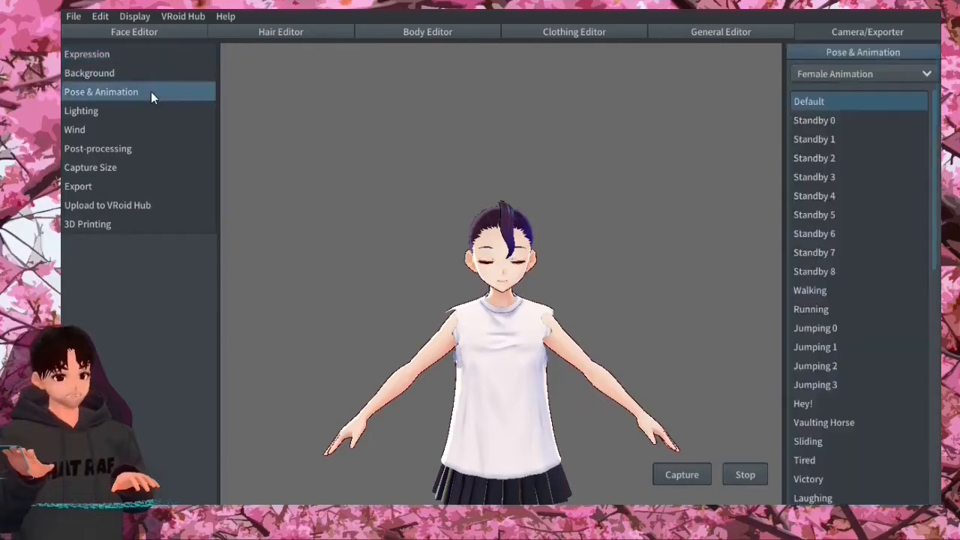
{"action": "left_click", "coordinate": [818, 138]}
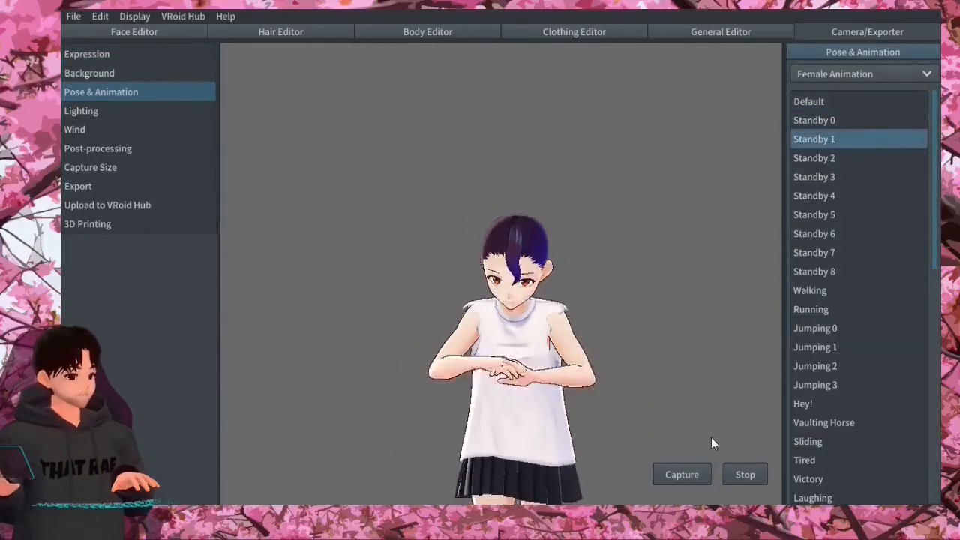
{"action": "left_click", "coordinate": [735, 474]}
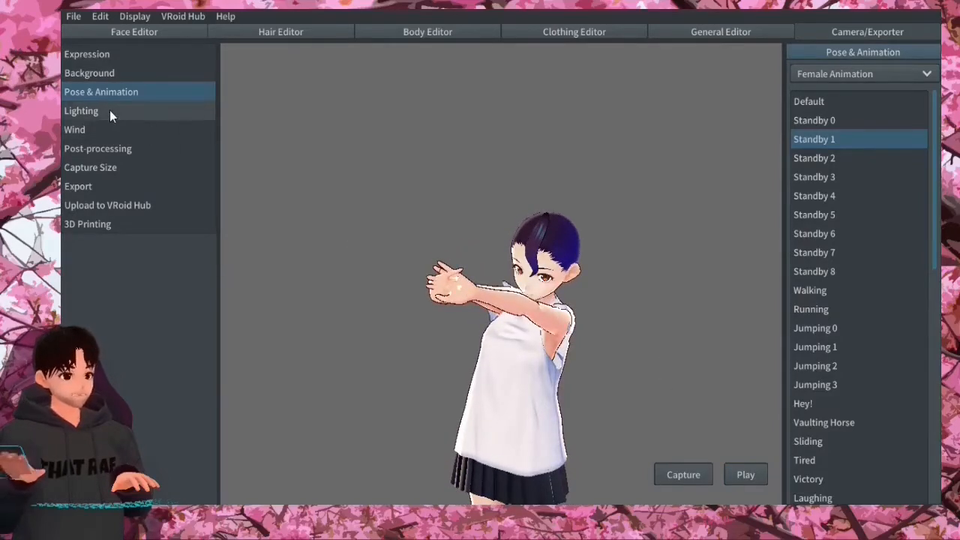
Step: Enable Antialiasing in the post-processing settings and set it to High
{"action": "left_click", "coordinate": [130, 152]}
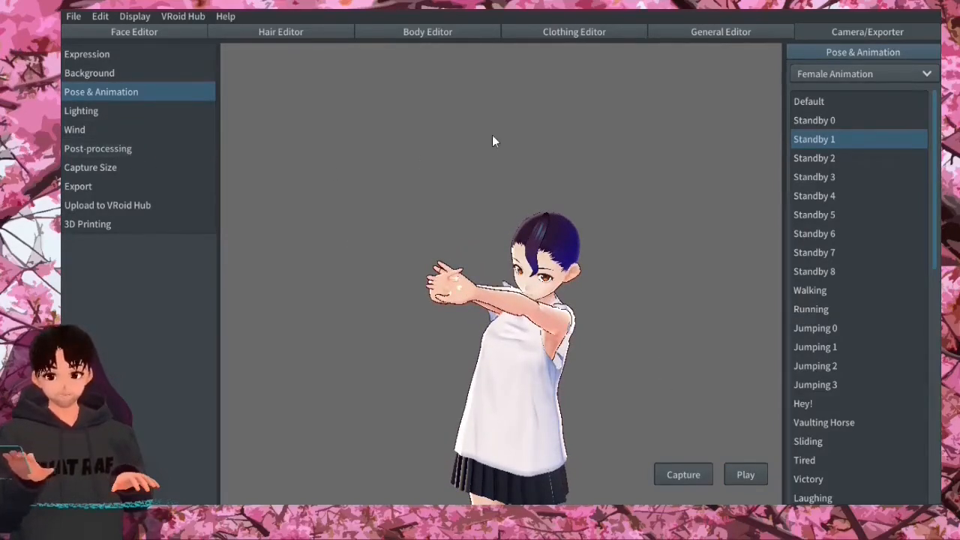
{"action": "left_click", "coordinate": [823, 59]}
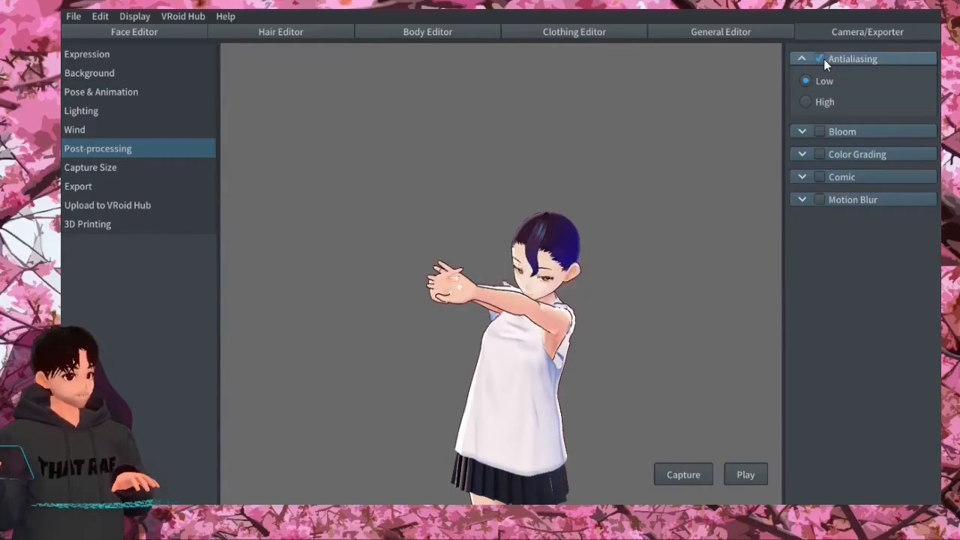
{"action": "left_click", "coordinate": [823, 58]}
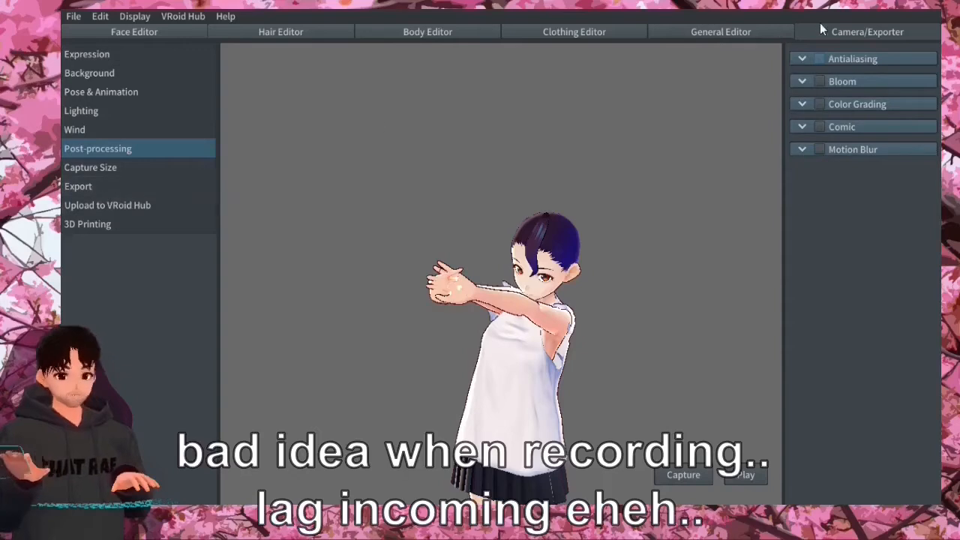
{"action": "left_click", "coordinate": [817, 58]}
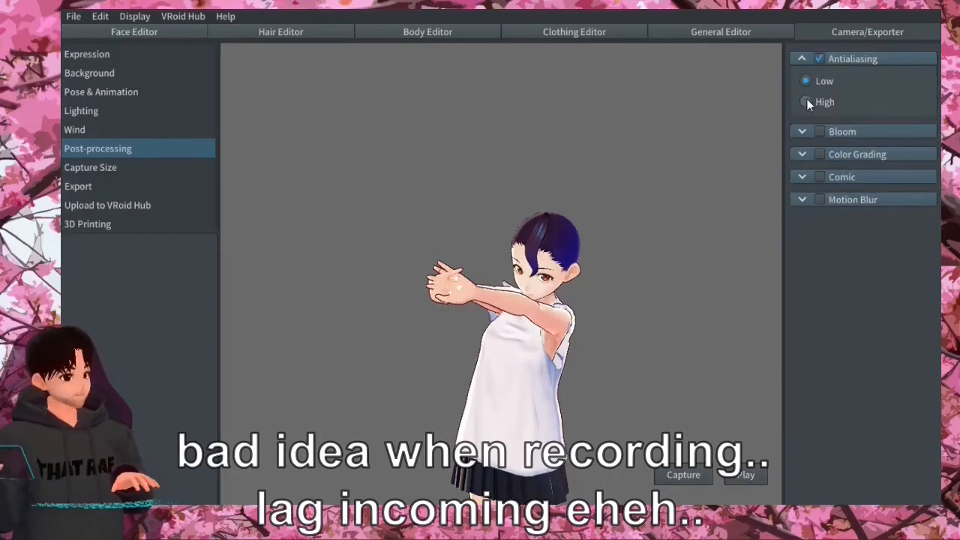
{"action": "left_click", "coordinate": [806, 102]}
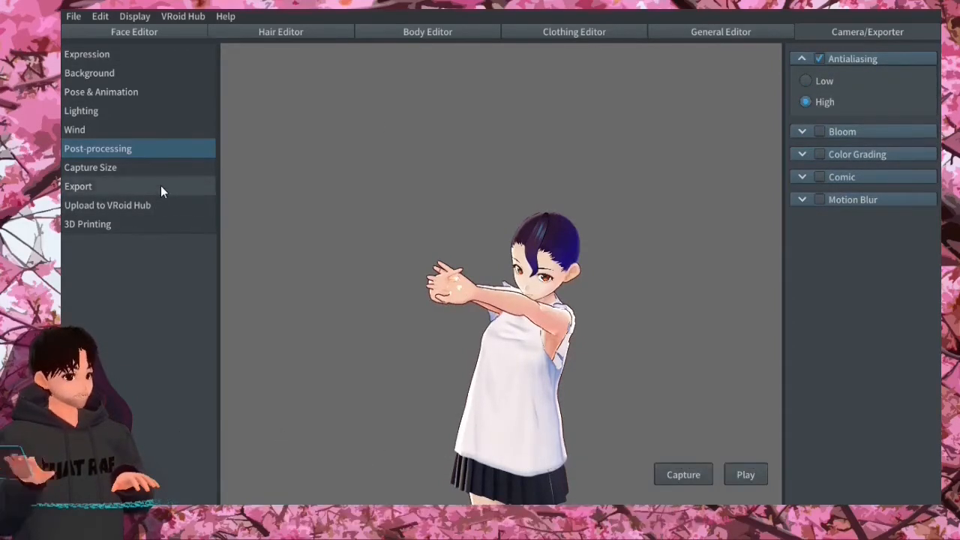
Step: Look through the export settings, including the Material Reduction choices, and inspect the avatar in its export pose
{"action": "left_click", "coordinate": [161, 191]}
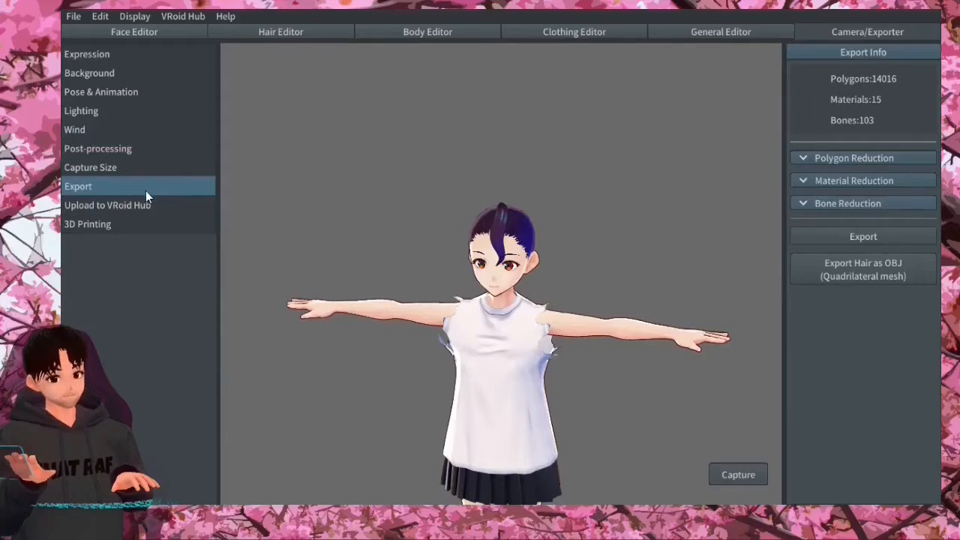
{"action": "left_click", "coordinate": [799, 182]}
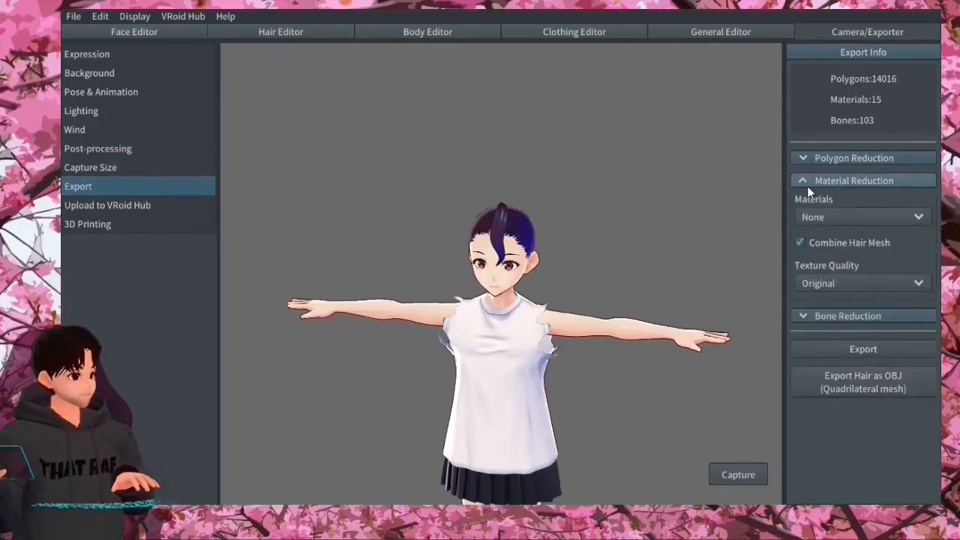
{"action": "left_click", "coordinate": [832, 217]}
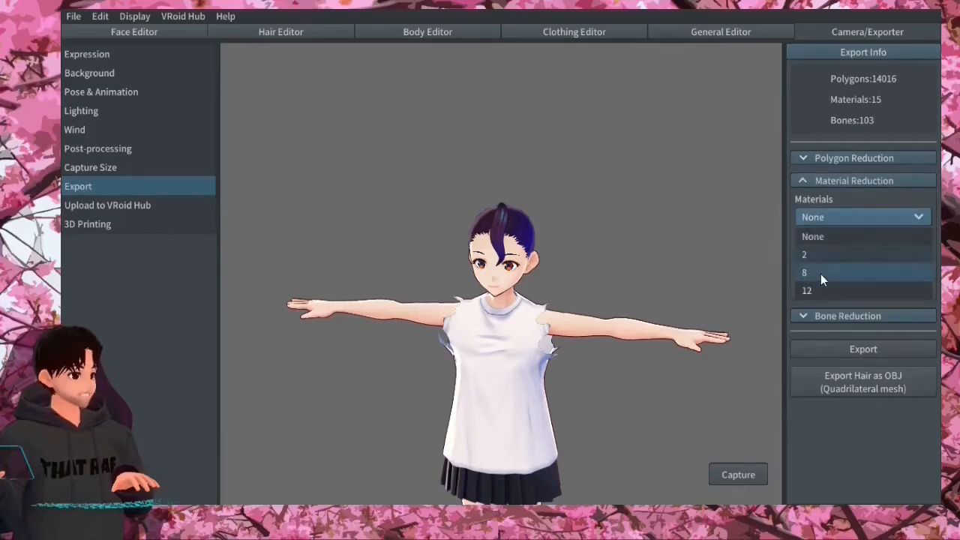
{"action": "left_click", "coordinate": [793, 196]}
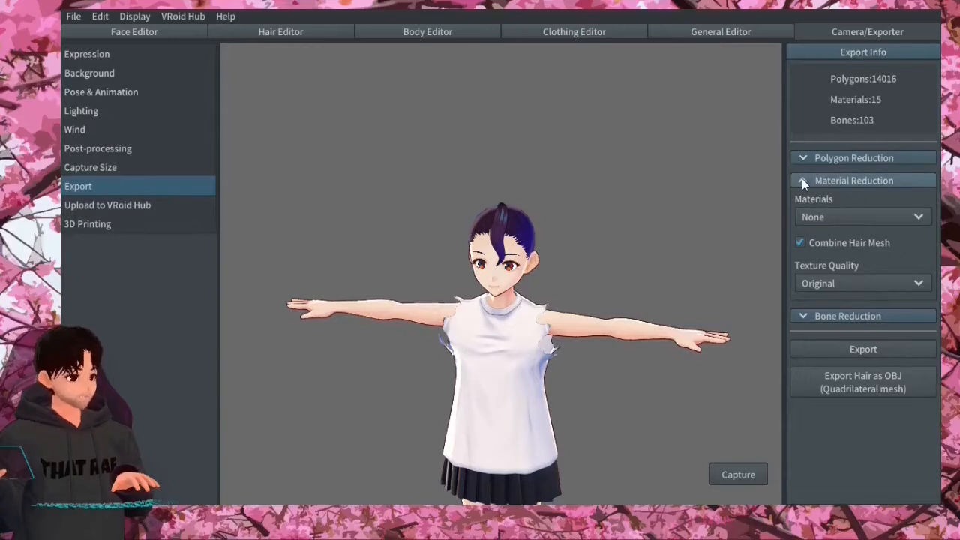
{"action": "right_click_drag", "start_coordinate": [409, 353], "coordinate": [669, 239]}
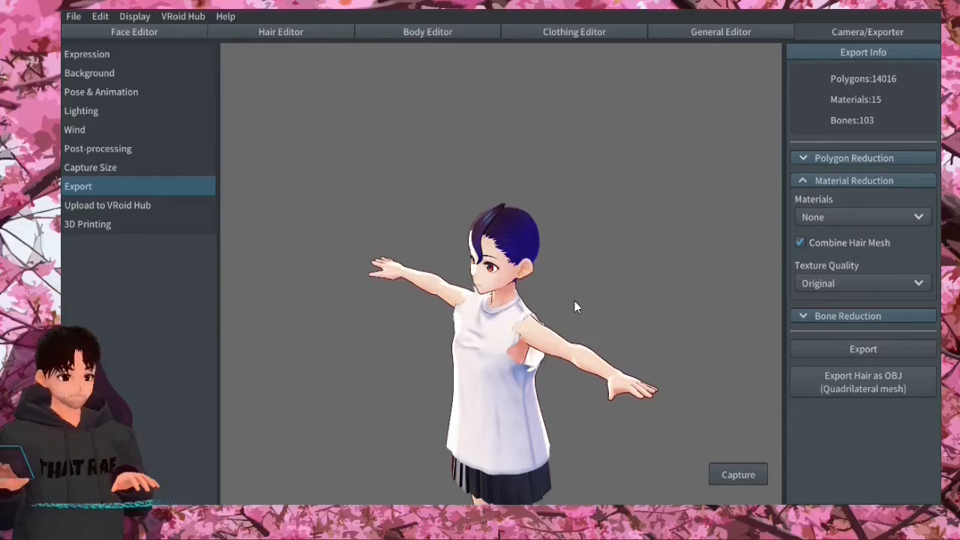
{"action": "left_click", "coordinate": [73, 16]}
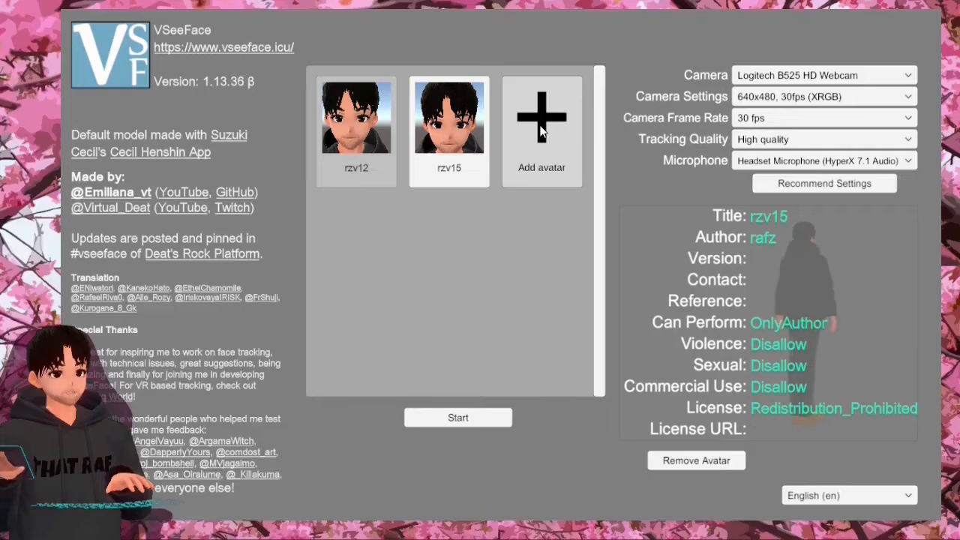
Step: Switch to VSeeFace, start it with the rzv15 avatar and open its settings categories
{"action": "left_click", "coordinate": [541, 131]}
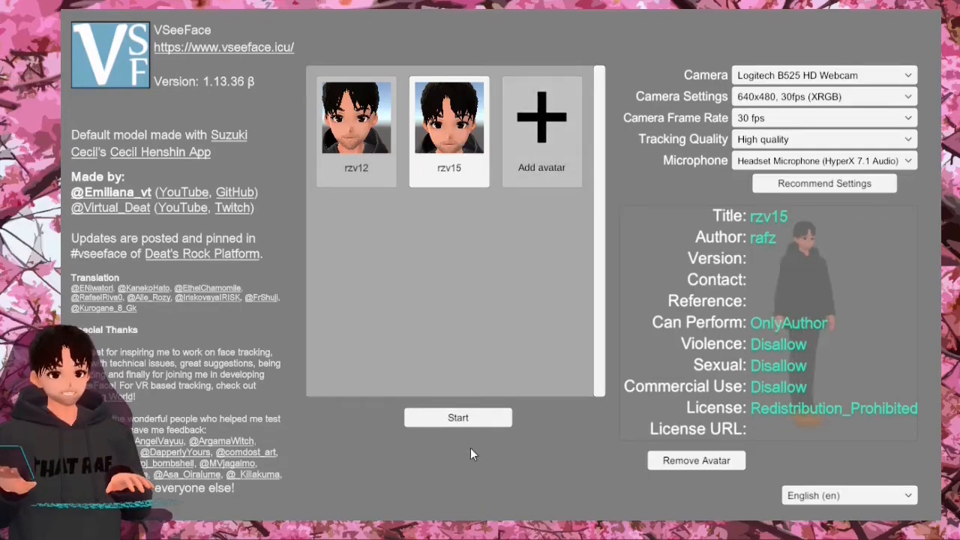
{"action": "left_click", "coordinate": [457, 417]}
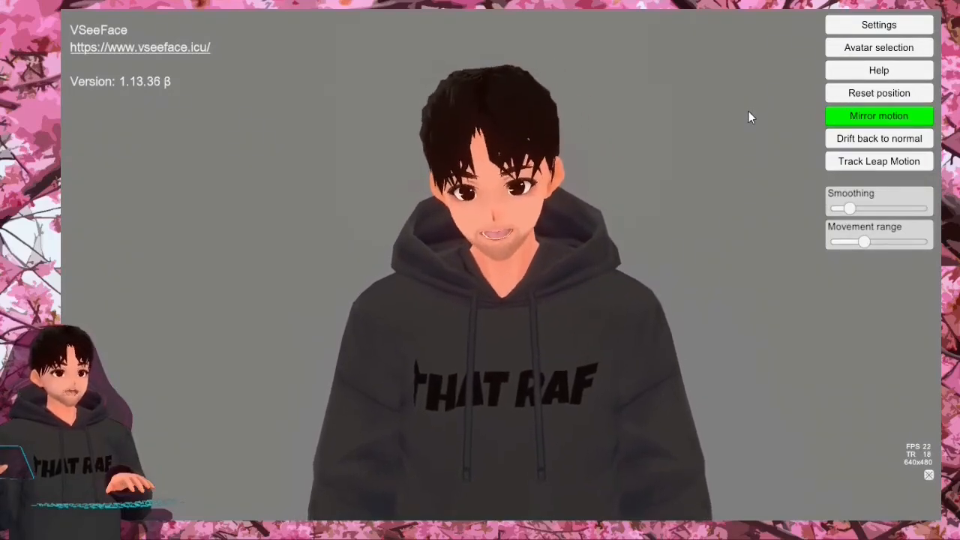
{"action": "left_click", "coordinate": [840, 25]}
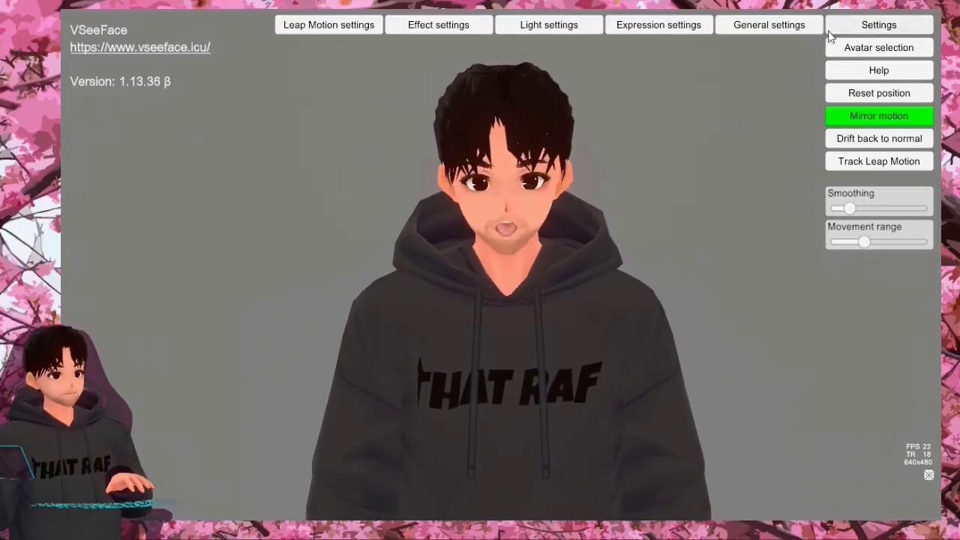
Step: Look through the General settings, including the graphics, device and virtual camera options, and close them
{"action": "left_click", "coordinate": [776, 29]}
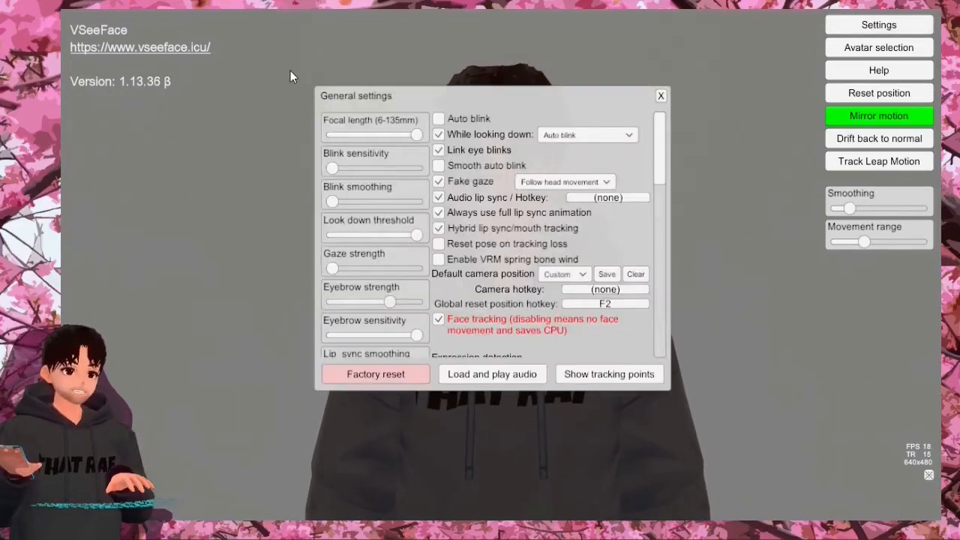
{"action": "scroll", "coordinate": [363, 171], "scroll_direction": "down", "scroll_amount": 6}
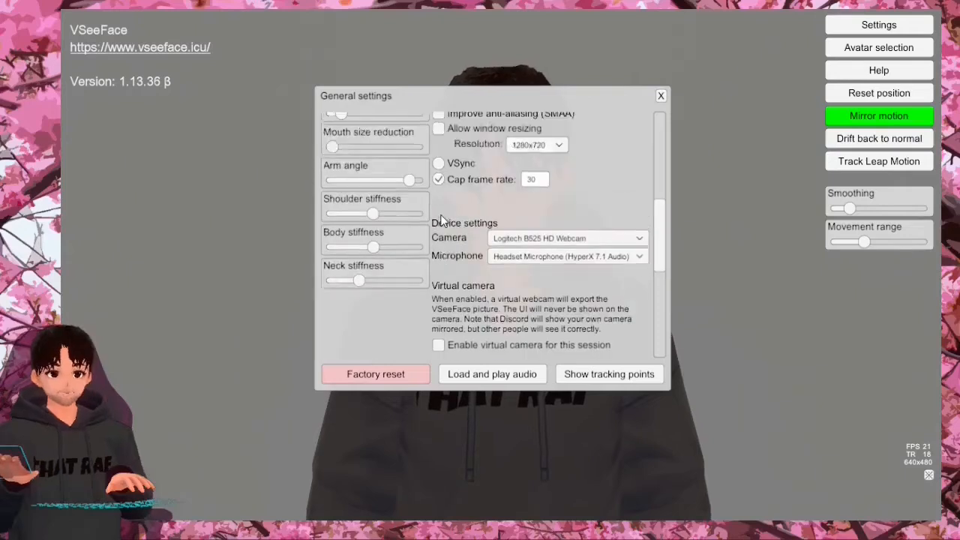
{"action": "scroll", "coordinate": [447, 224], "scroll_direction": "down", "scroll_amount": 2}
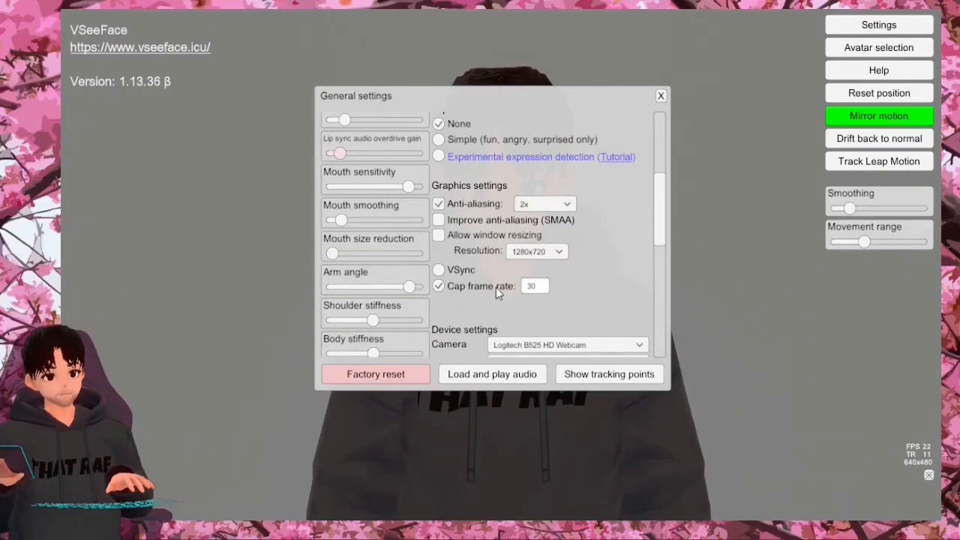
{"action": "left_click", "coordinate": [854, 28]}
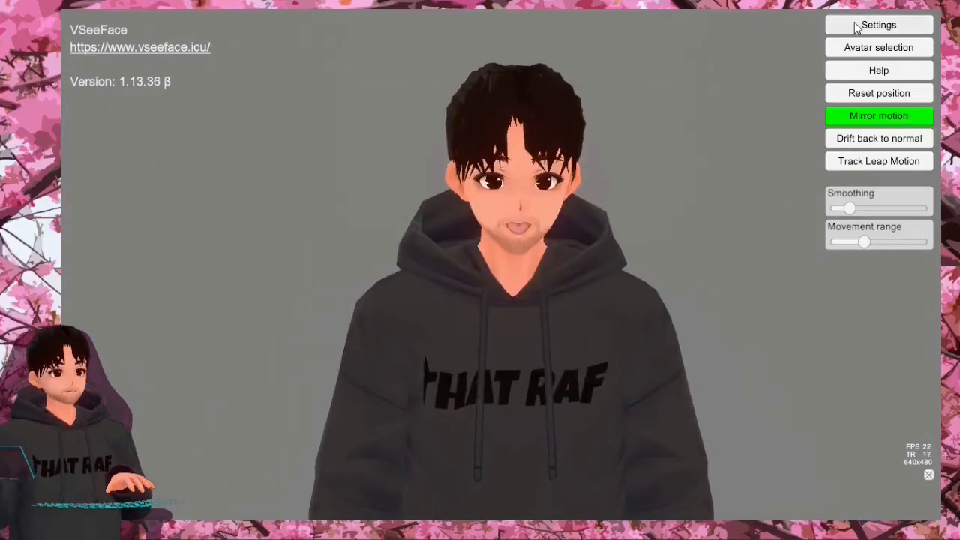
Step: Review the Expression settings and the hotkeys for Neutral, Fun, Angry and Sorrow, and close them
{"action": "left_click", "coordinate": [854, 27]}
{"action": "left_click", "coordinate": [652, 24]}
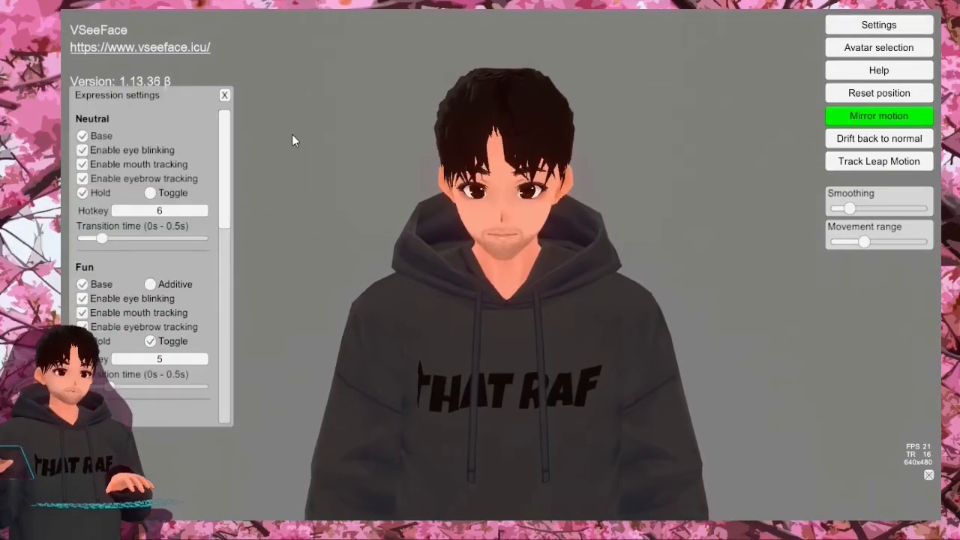
{"action": "scroll", "coordinate": [218, 233], "scroll_direction": "down", "scroll_amount": 3}
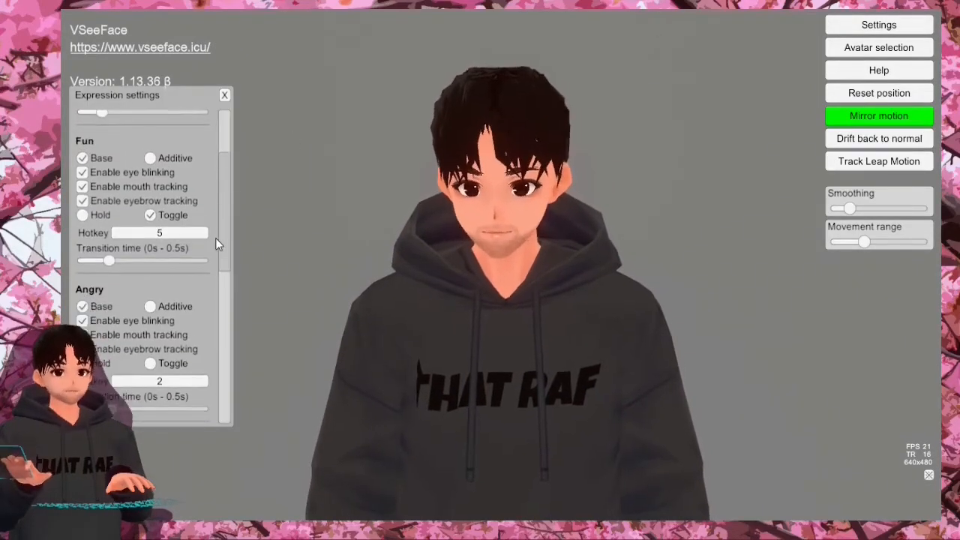
{"action": "scroll", "coordinate": [224, 245], "scroll_direction": "down", "scroll_amount": 2}
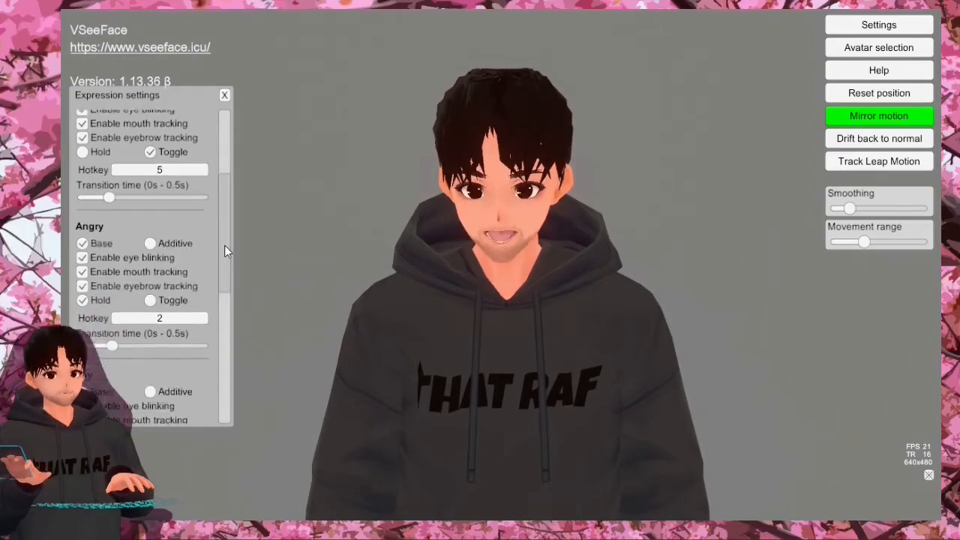
{"action": "scroll", "coordinate": [224, 246], "scroll_direction": "up", "scroll_amount": 5}
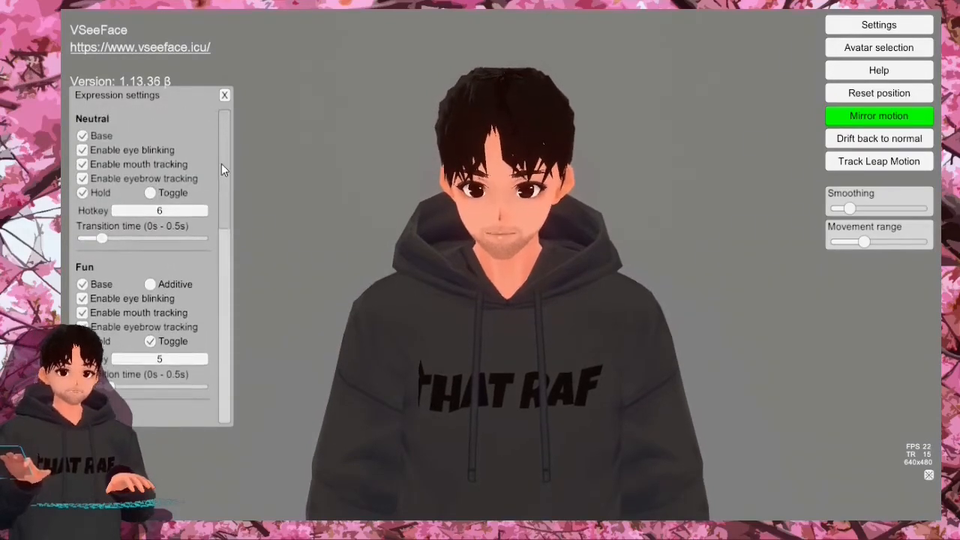
{"action": "scroll", "coordinate": [221, 169], "scroll_direction": "down", "scroll_amount": 3}
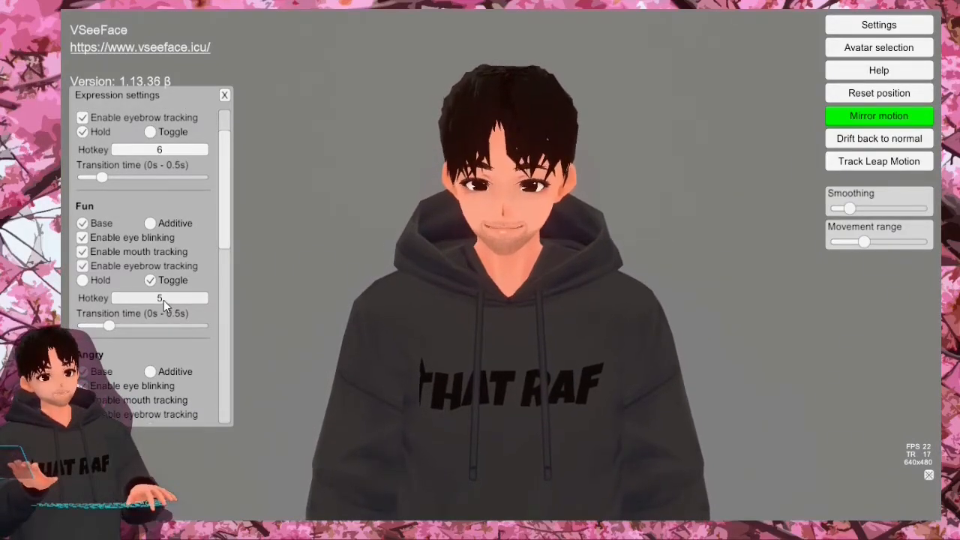
{"action": "scroll", "coordinate": [202, 259], "scroll_direction": "down", "scroll_amount": 10}
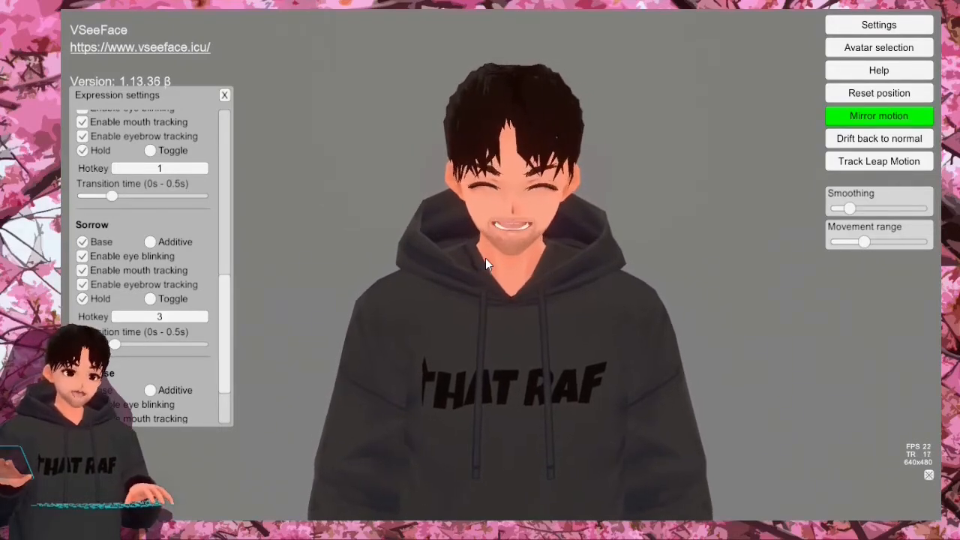
{"action": "left_click", "coordinate": [230, 95]}
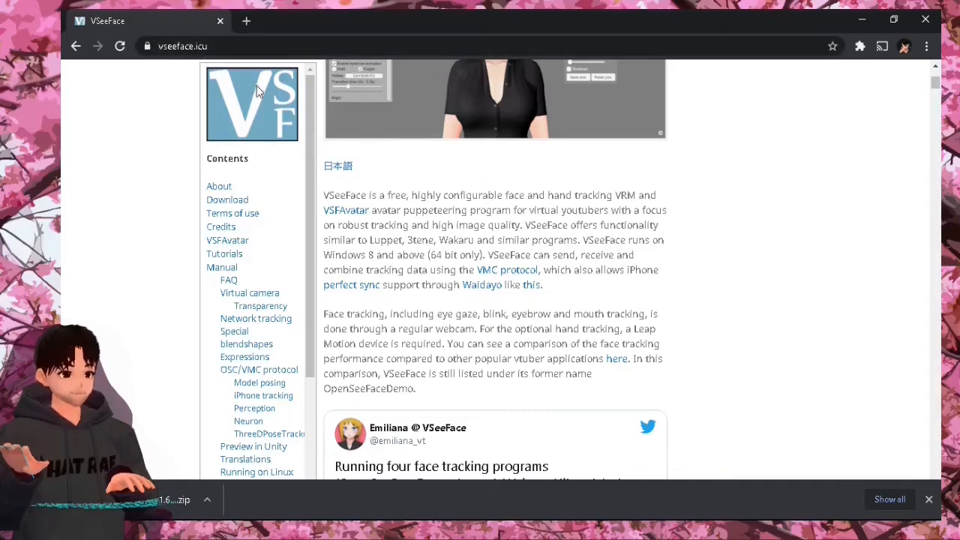
Step: Switch to the vseeface.icu website in the browser and download VSeeFace v1.13.36
{"action": "scroll", "coordinate": [395, 213], "scroll_direction": "down", "scroll_amount": 8}
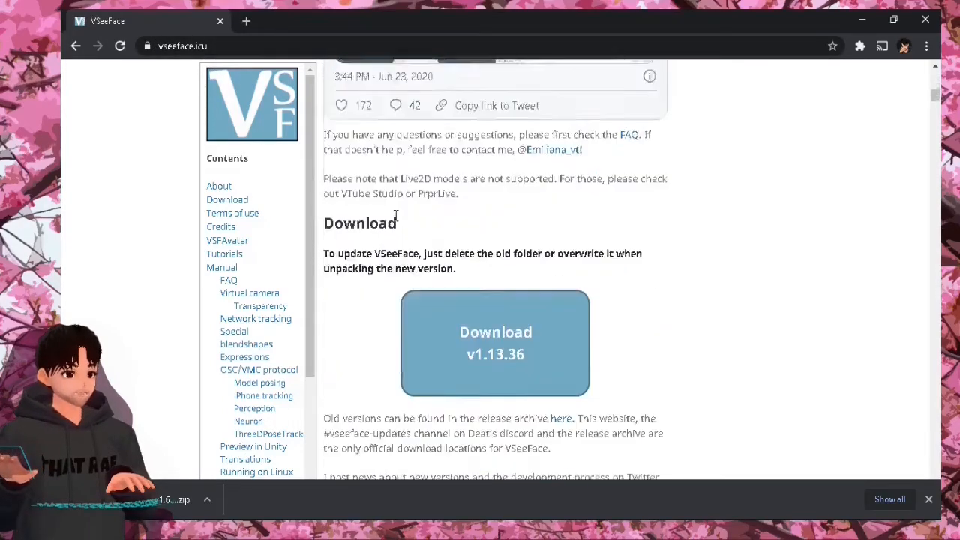
{"action": "scroll", "coordinate": [396, 213], "scroll_direction": "down", "scroll_amount": 1}
{"action": "left_click", "coordinate": [527, 266]}
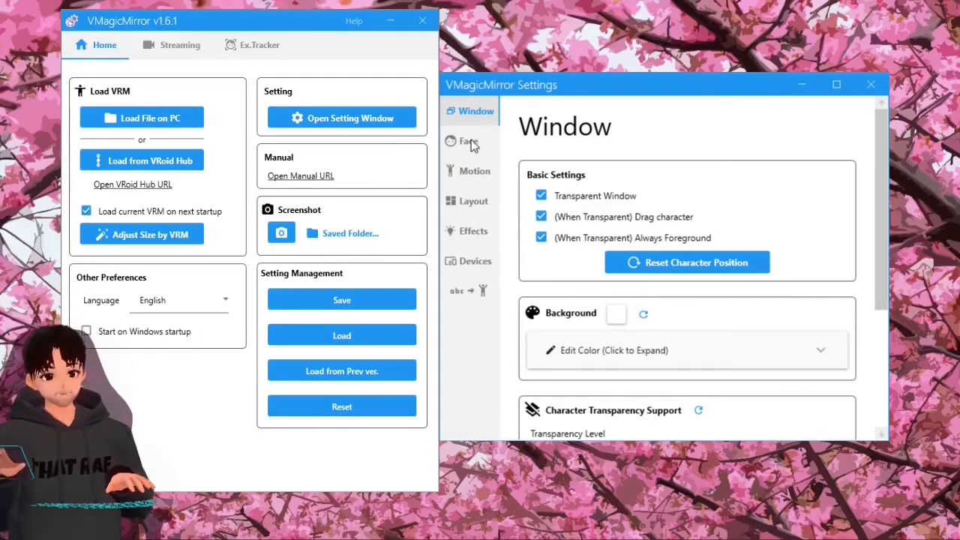
Step: Switch to the VMagicMirror settings and try the avatar window with transparency off, restoring the transparent window options
{"action": "left_click", "coordinate": [541, 196]}
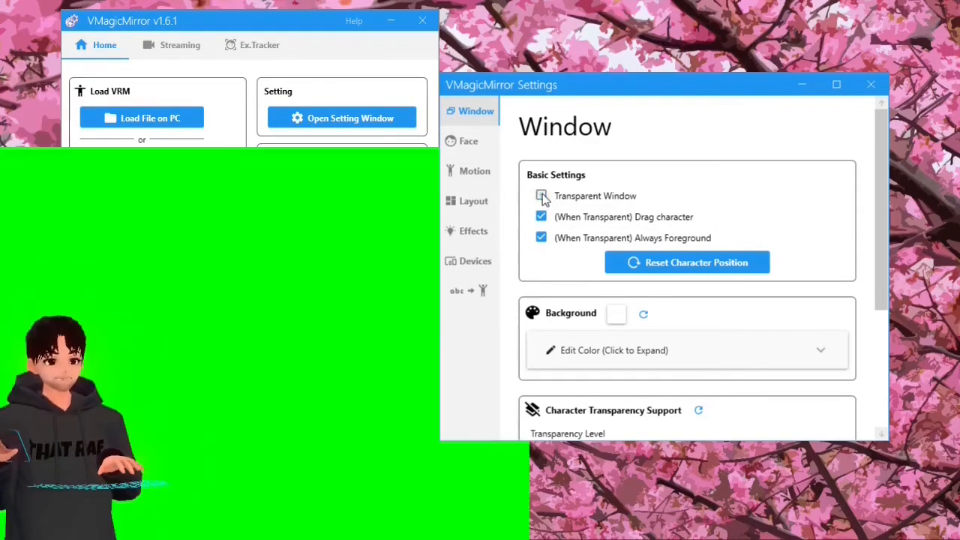
{"action": "left_click", "coordinate": [541, 195]}
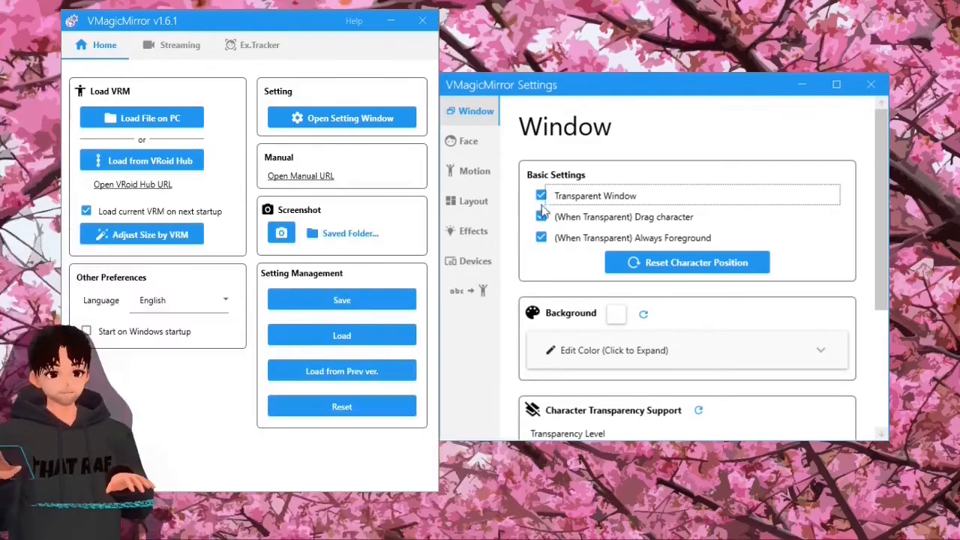
{"action": "left_click", "coordinate": [541, 217]}
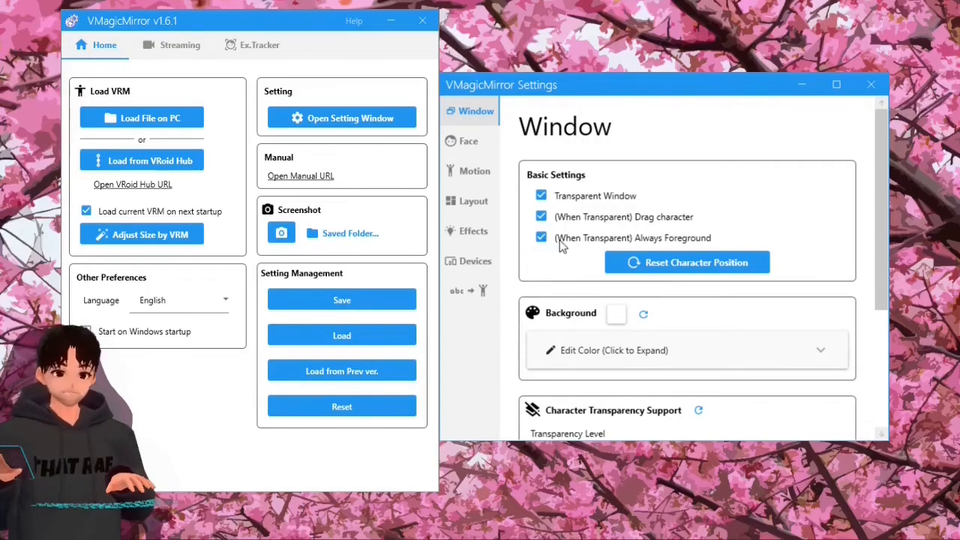
Step: Look through the Layout, Effects, Word to Motion and Devices settings, examining the expressions assigned to the number keys
{"action": "left_click", "coordinate": [474, 206]}
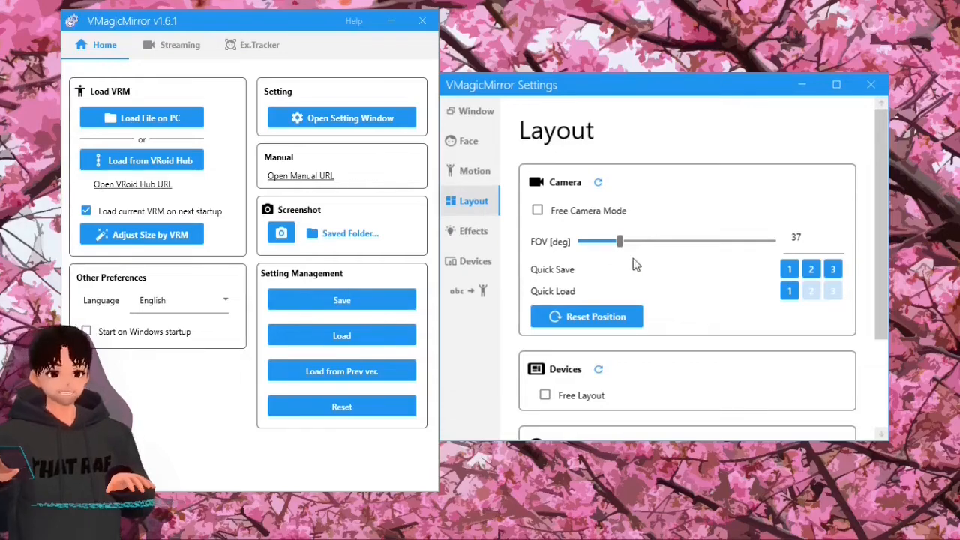
{"action": "scroll", "coordinate": [684, 302], "scroll_direction": "down", "scroll_amount": 1}
{"action": "left_click", "coordinate": [471, 230]}
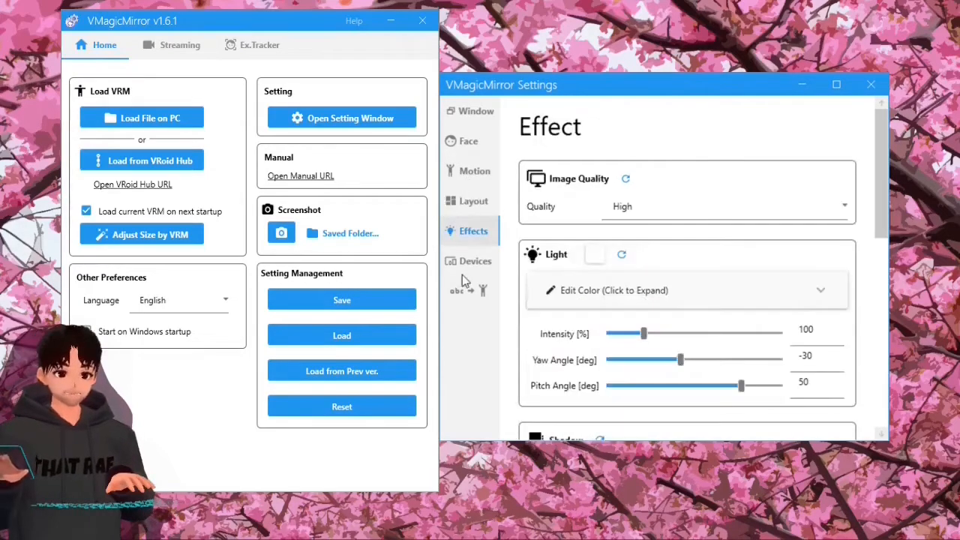
{"action": "left_click", "coordinate": [469, 293]}
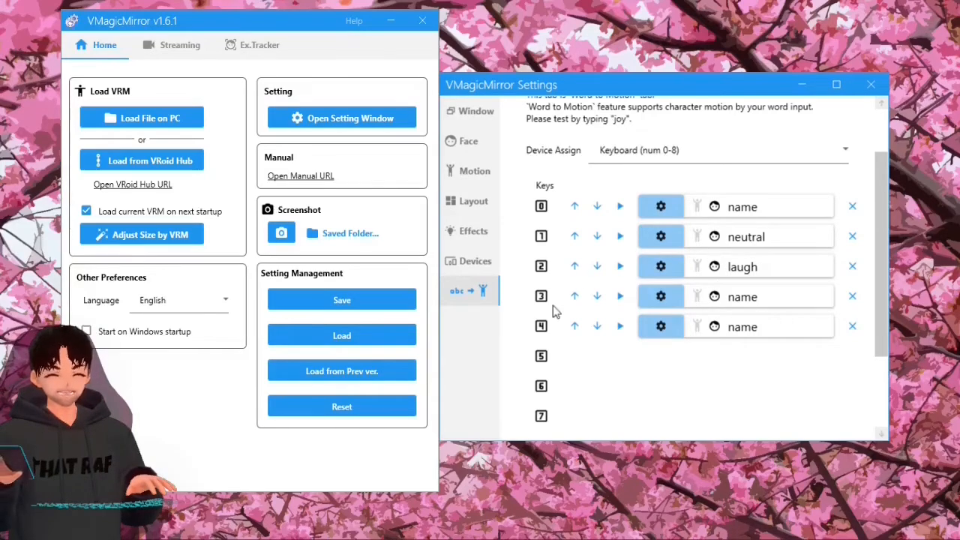
{"action": "scroll", "coordinate": [640, 345], "scroll_direction": "down", "scroll_amount": 3}
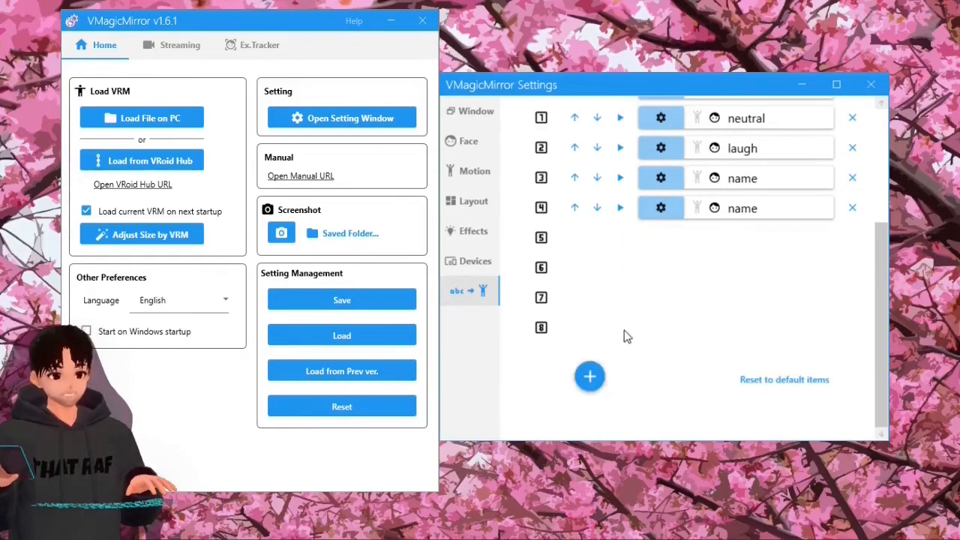
{"action": "scroll", "coordinate": [613, 344], "scroll_direction": "up", "scroll_amount": 1}
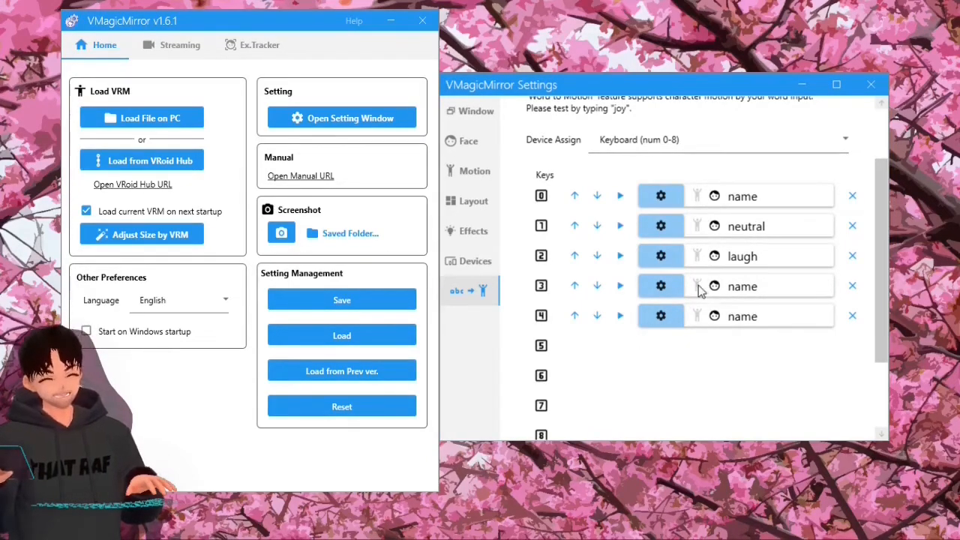
{"action": "left_click", "coordinate": [475, 262]}
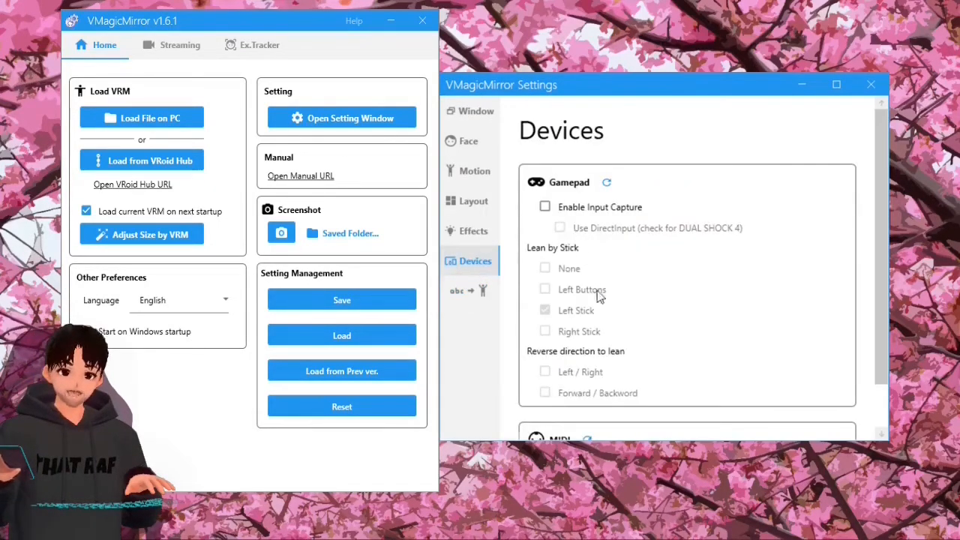
Step: Try showing the gamepad and MIDI controller, keep only Keyboard and Touch Pad visible, and set the typing effect to Butterfly
{"action": "left_click", "coordinate": [474, 203]}
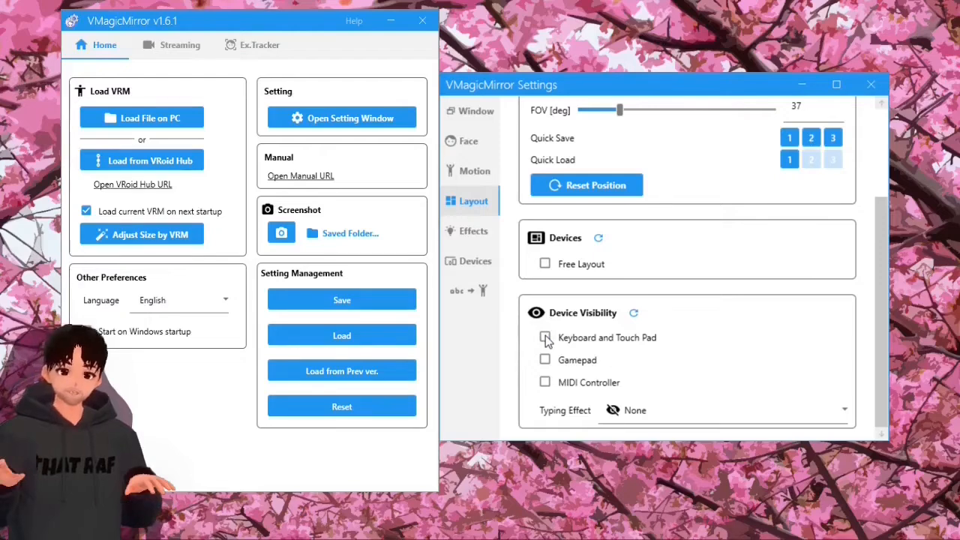
{"action": "left_click", "coordinate": [545, 360]}
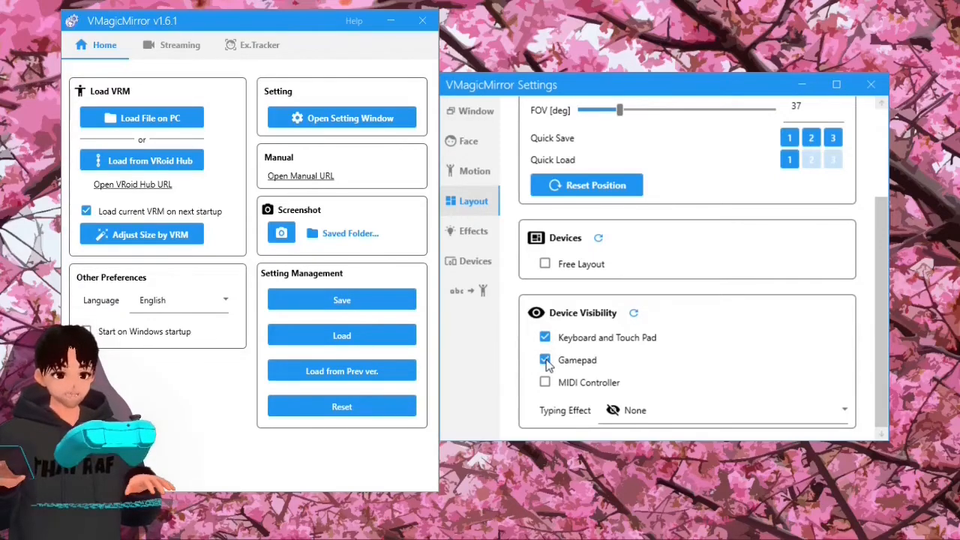
{"action": "left_click", "coordinate": [545, 383]}
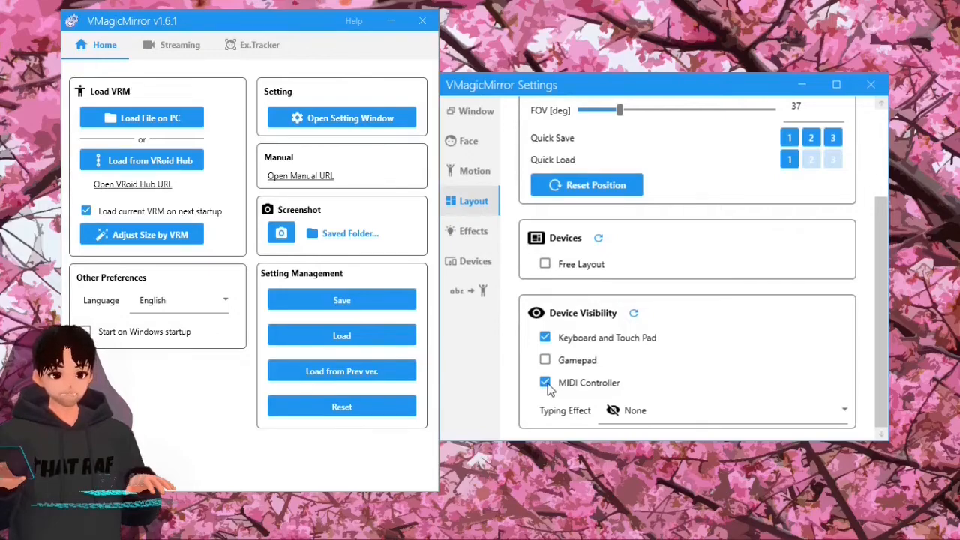
{"action": "left_click", "coordinate": [547, 383]}
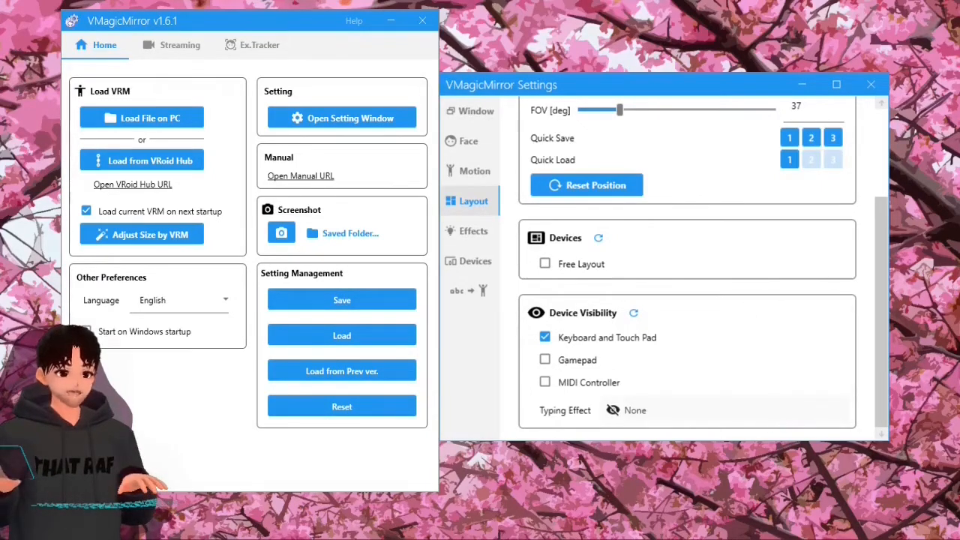
{"action": "left_click", "coordinate": [641, 410]}
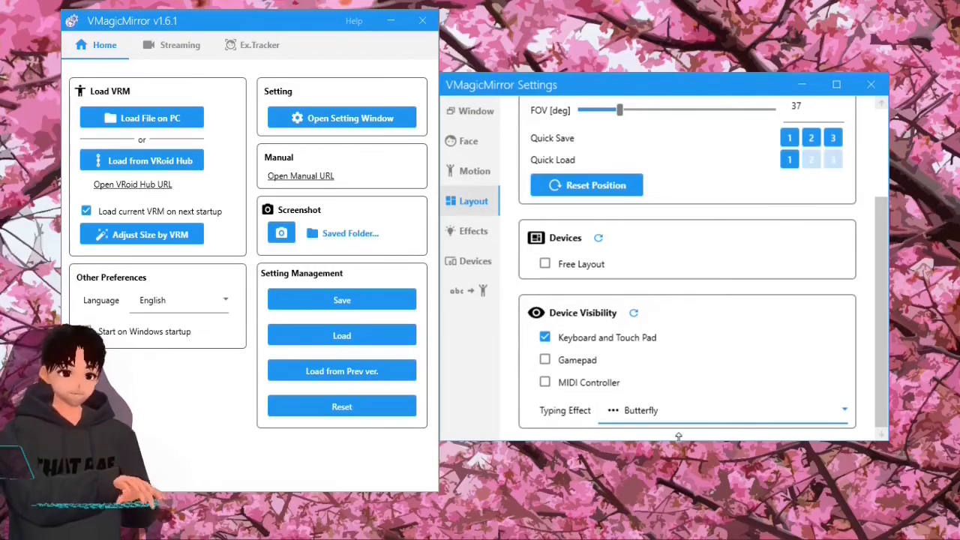
Step: Set the avatar's Eye Look Target to User in the Face settings
{"action": "left_click", "coordinate": [469, 142]}
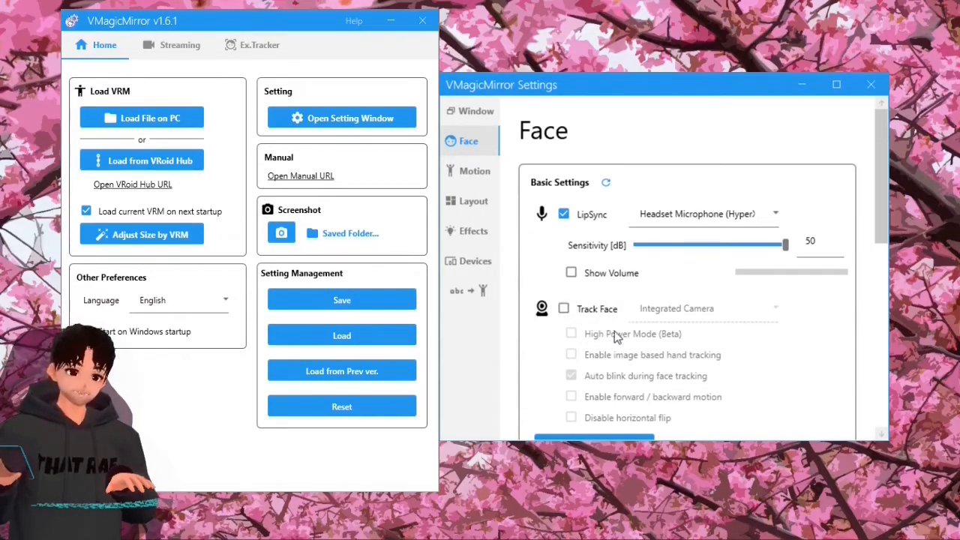
{"action": "scroll", "coordinate": [614, 331], "scroll_direction": "down", "scroll_amount": 8}
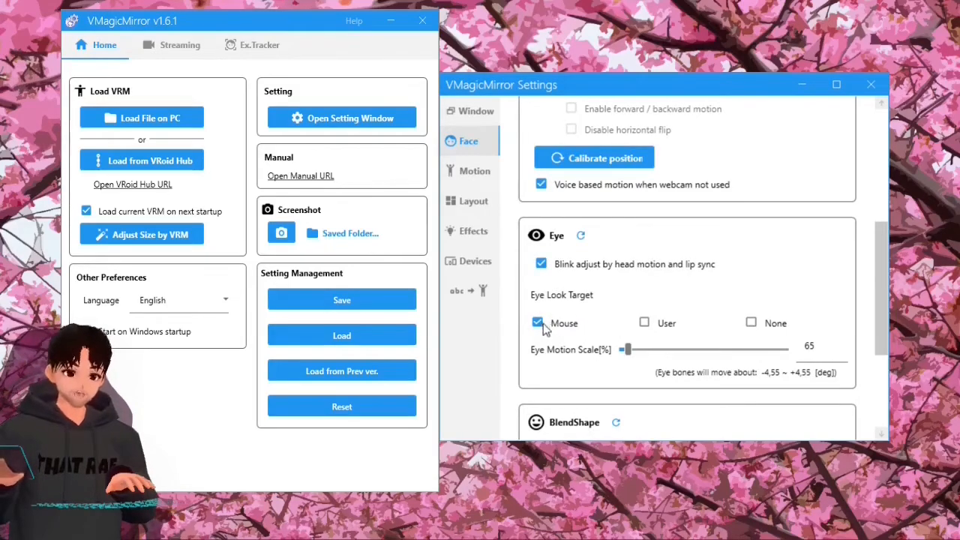
{"action": "left_click", "coordinate": [645, 323]}
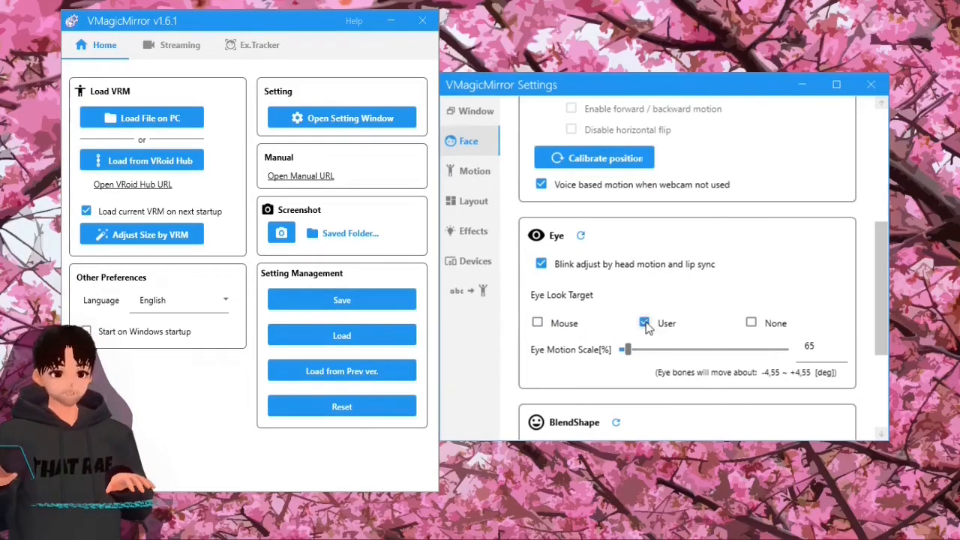
Step: Try Track Face with the Logitech B525 HD Webcam selected and turn face tracking back off
{"action": "scroll", "coordinate": [634, 311], "scroll_direction": "up", "scroll_amount": 8}
{"action": "left_click", "coordinate": [578, 310]}
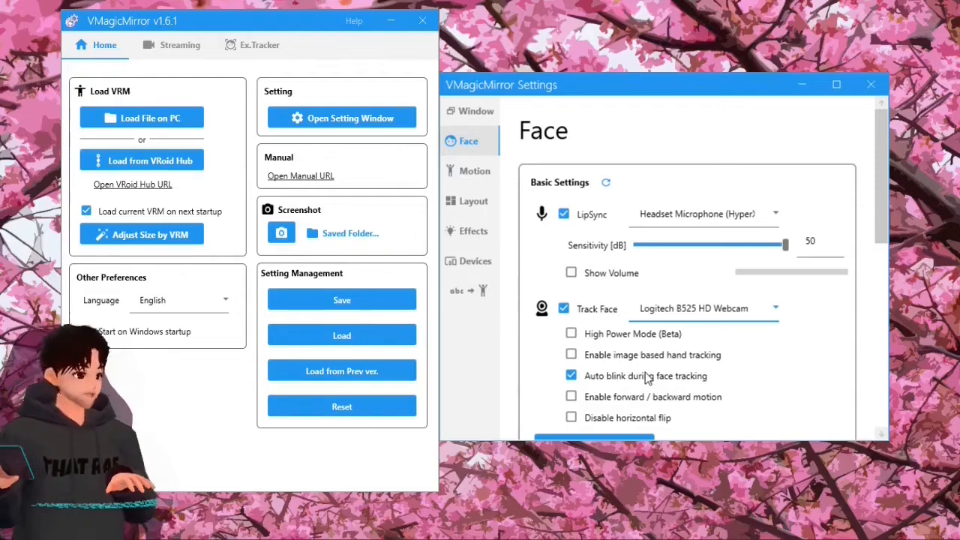
{"action": "scroll", "coordinate": [641, 375], "scroll_direction": "down", "scroll_amount": 3}
{"action": "left_click", "coordinate": [563, 200]}
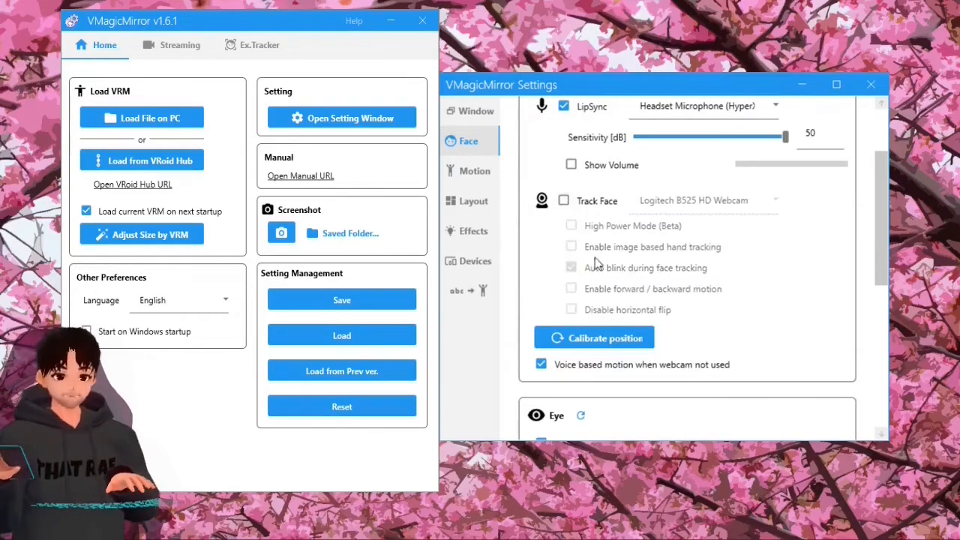
Step: Set the Eye Look Target back to Mouse
{"action": "scroll", "coordinate": [510, 325], "scroll_direction": "down", "scroll_amount": 6}
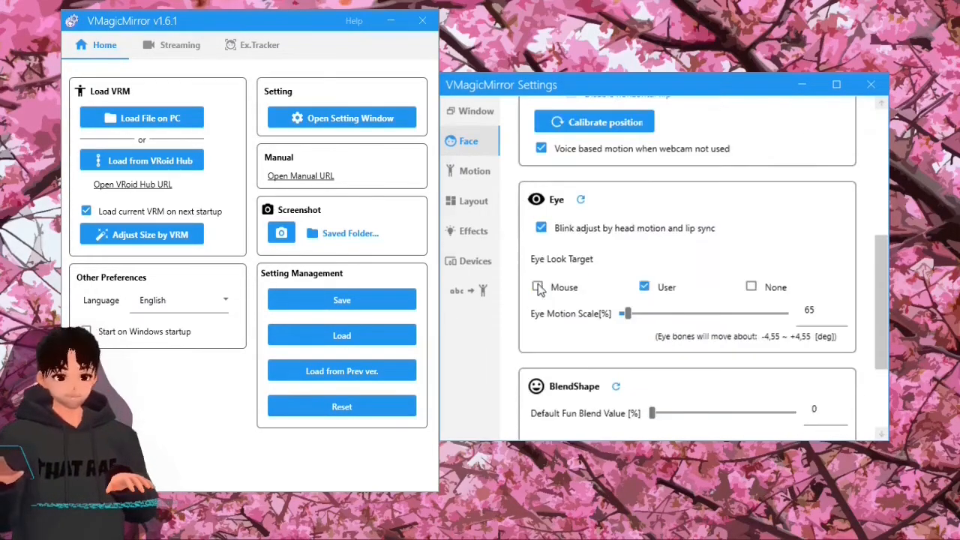
{"action": "left_click", "coordinate": [537, 286]}
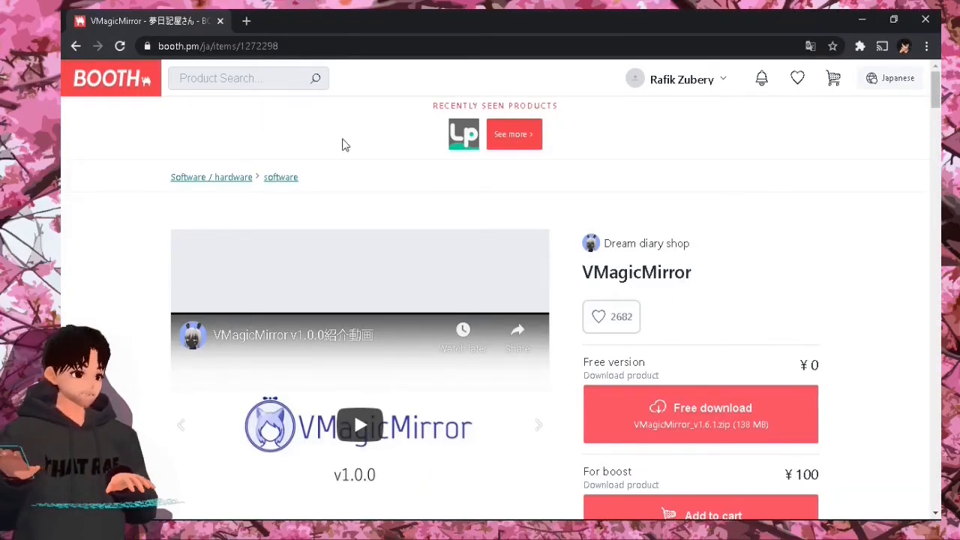
Step: Switch to the VMagicMirror page on BOOTH in the browser and download the free version, VMagicMirror_v1.6.1.zip
{"action": "scroll", "coordinate": [775, 330], "scroll_direction": "down", "scroll_amount": 2}
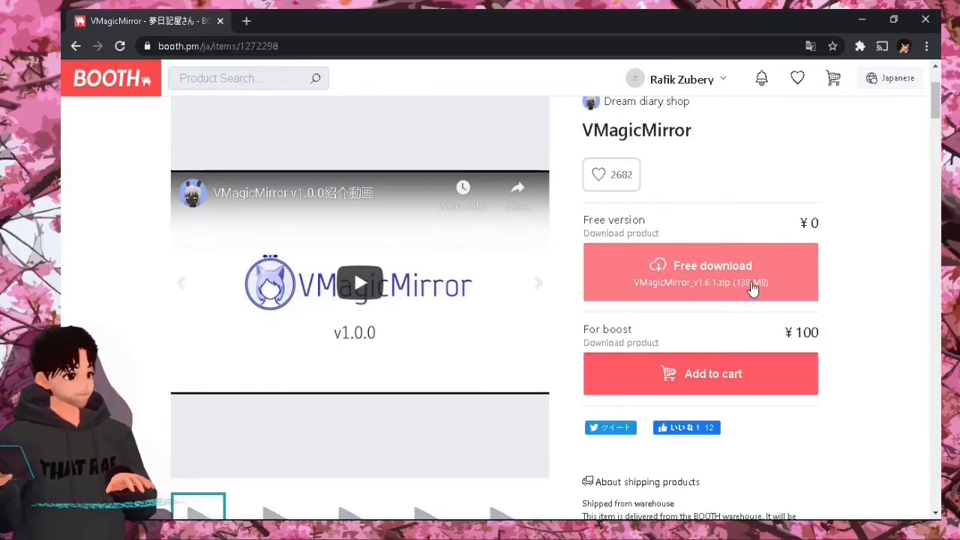
{"action": "left_click", "coordinate": [752, 289]}
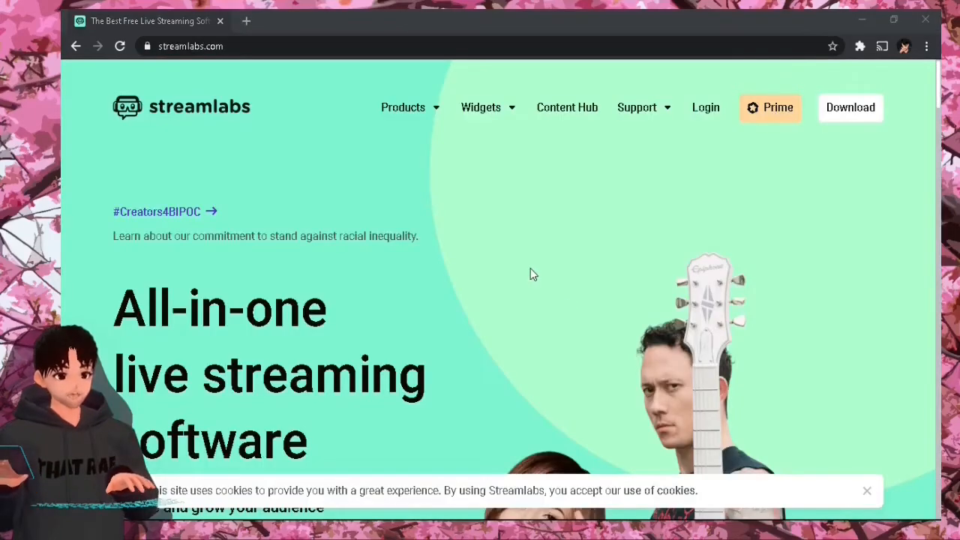
Step: Download Streamlabs for Windows from the streamlabs.com home page
{"action": "left_click", "coordinate": [522, 262]}
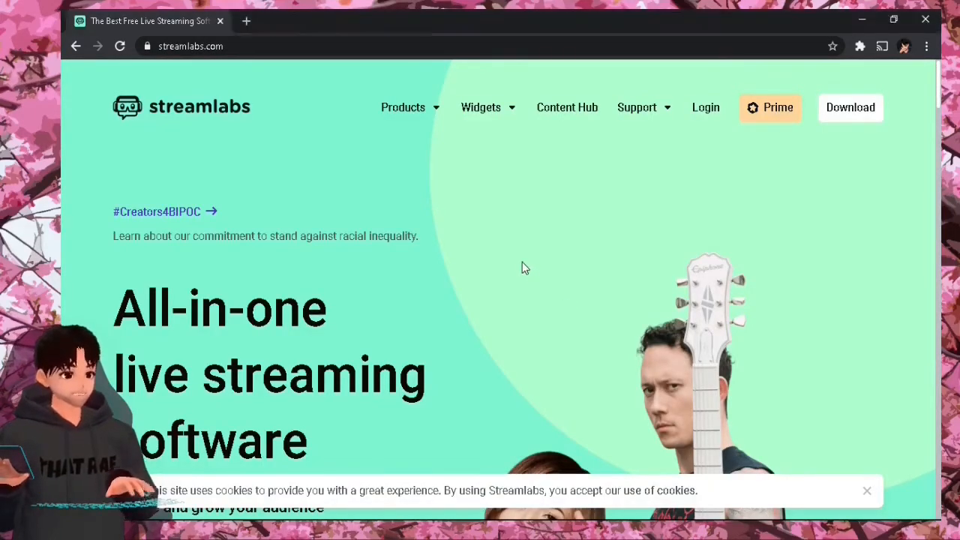
{"action": "scroll", "coordinate": [319, 180], "scroll_direction": "down", "scroll_amount": 4}
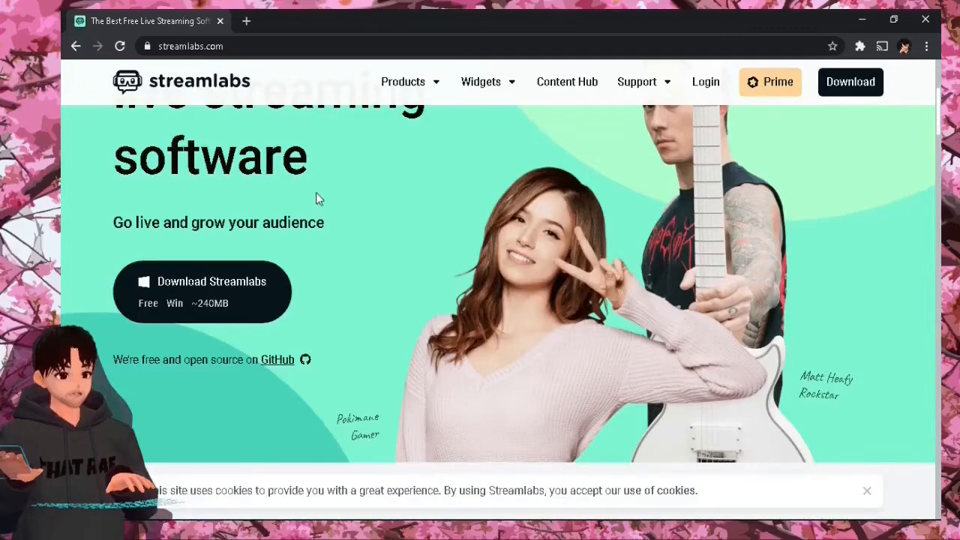
{"action": "left_click", "coordinate": [217, 297]}
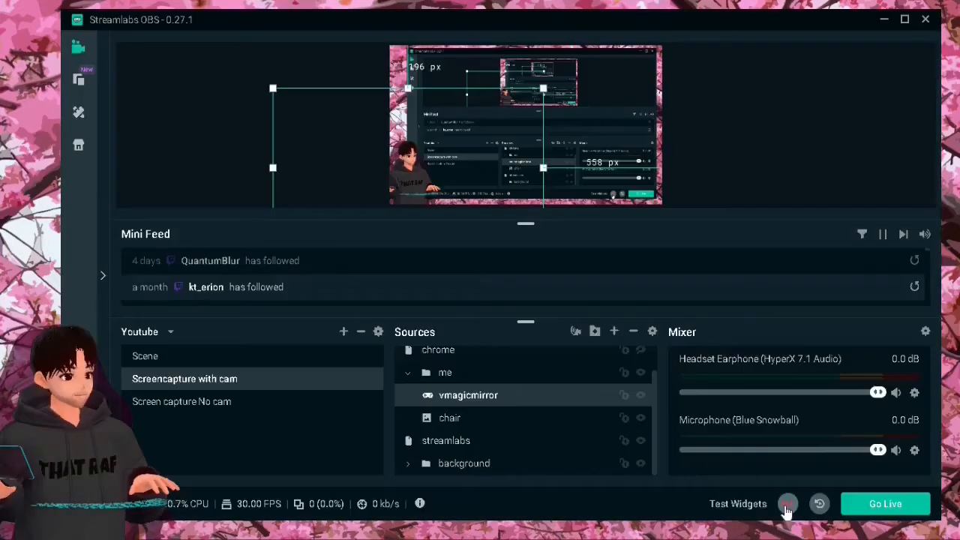
Step: Start recording the Screencapture with cam scene in Streamlabs OBS
{"action": "left_click", "coordinate": [787, 504]}
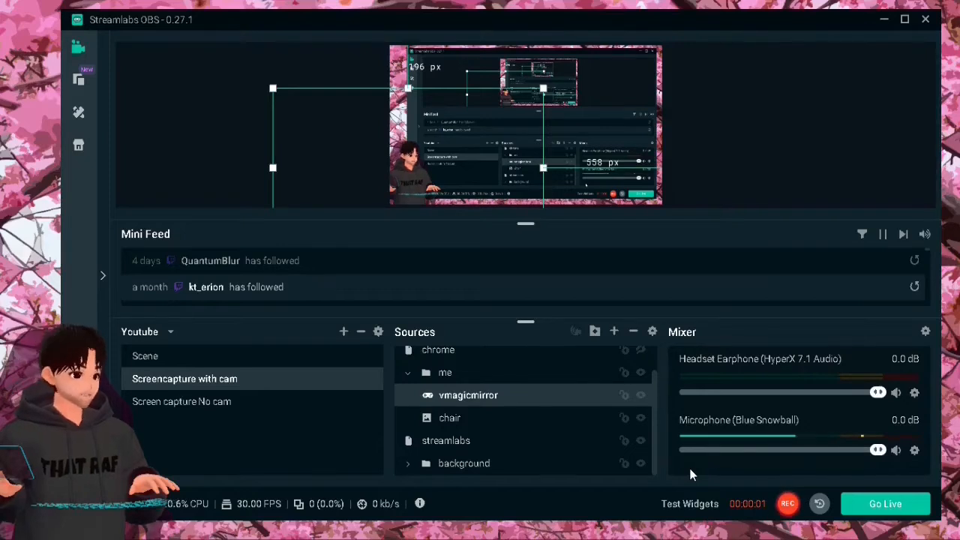